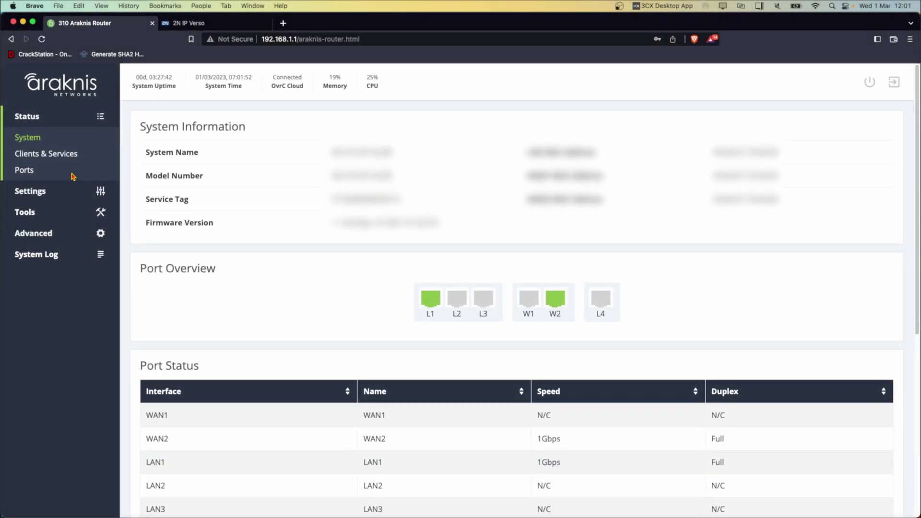
# Switch on SIP ALG in the Araknis router's Firewall settings and apply the change.
pyautogui.click(30, 190)
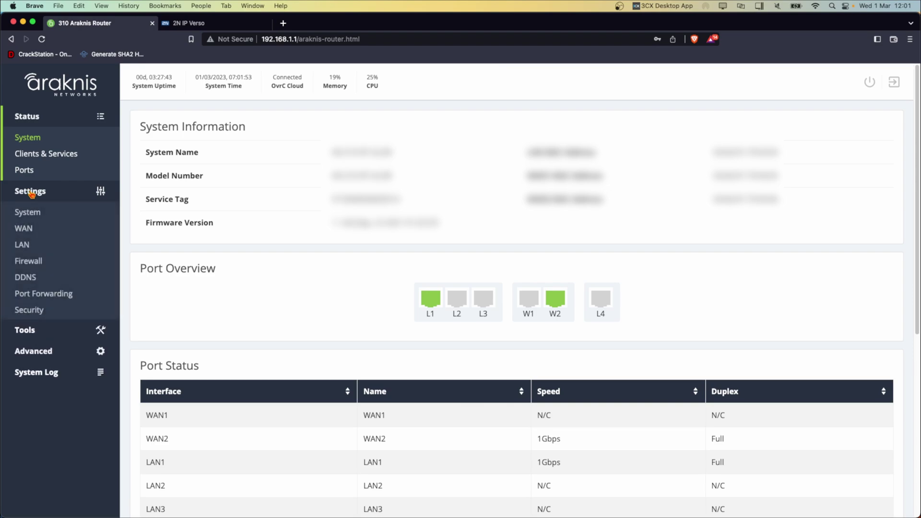
pyautogui.click(29, 262)
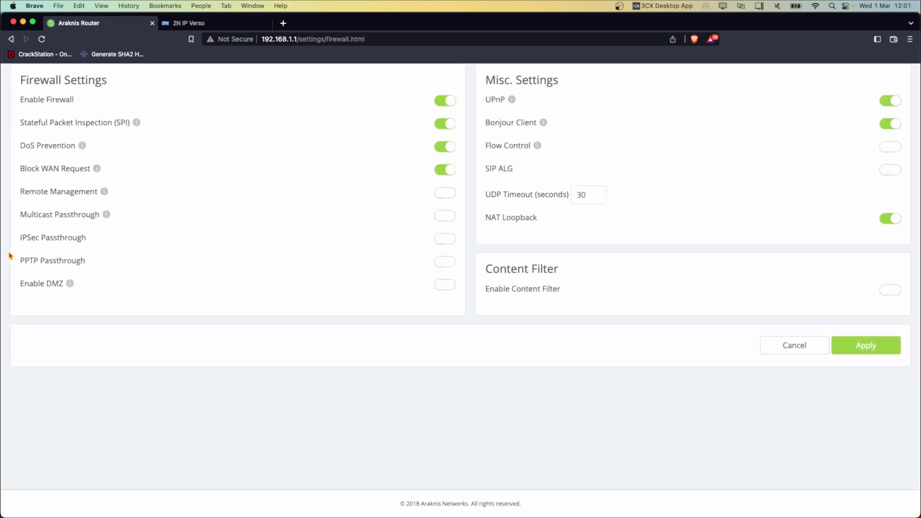
pyautogui.moveTo(486, 169); pyautogui.dragTo(515, 169)
pyautogui.click(892, 171)
pyautogui.click(867, 345)
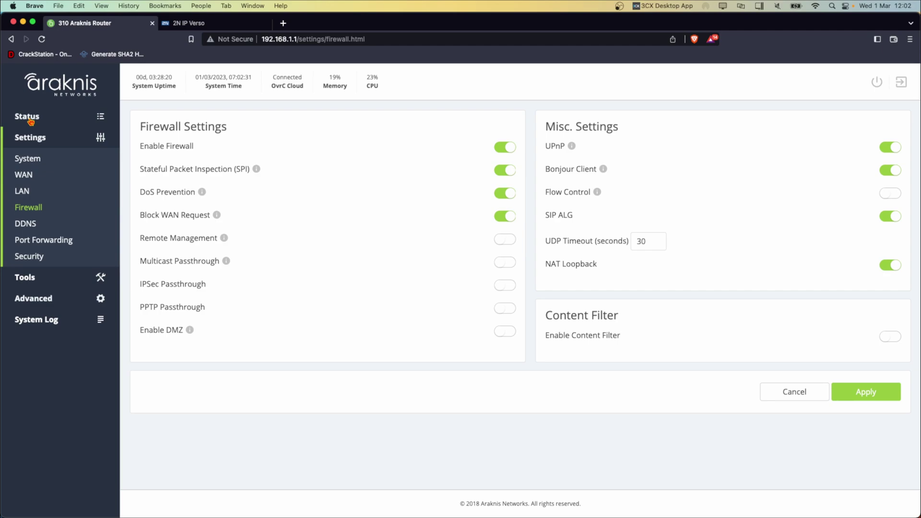
# Start a new port forwarding rule with protocol Both and external port 5060.
pyautogui.click(29, 121)
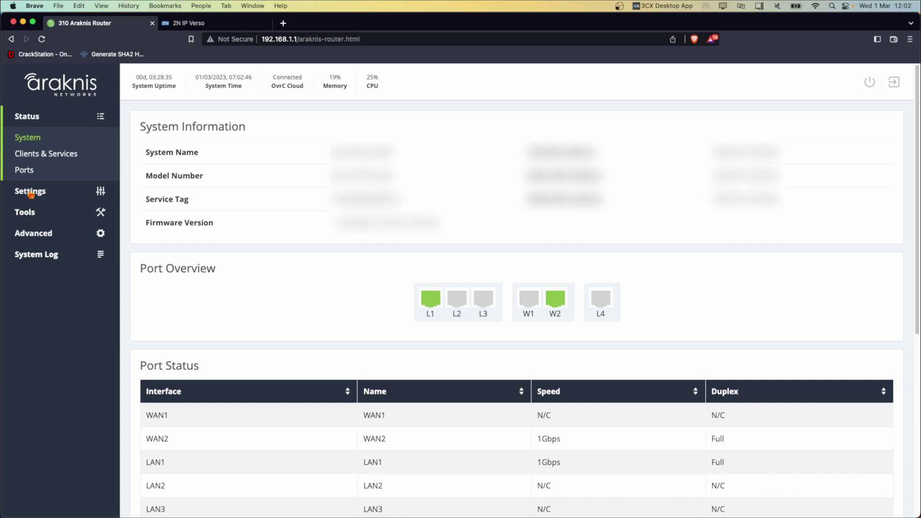
pyautogui.click(33, 191)
pyautogui.click(45, 295)
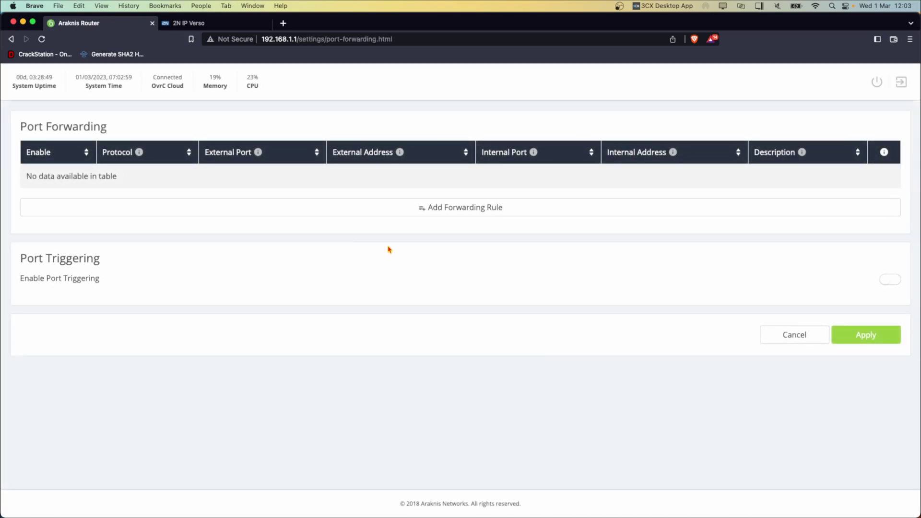
pyautogui.click(348, 214)
pyautogui.click(155, 187)
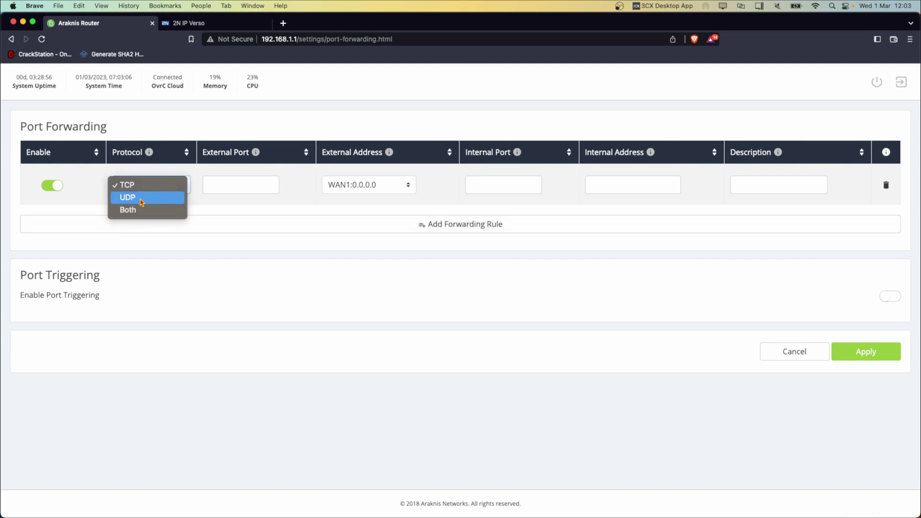
pyautogui.click(129, 210)
pyautogui.click(230, 184)
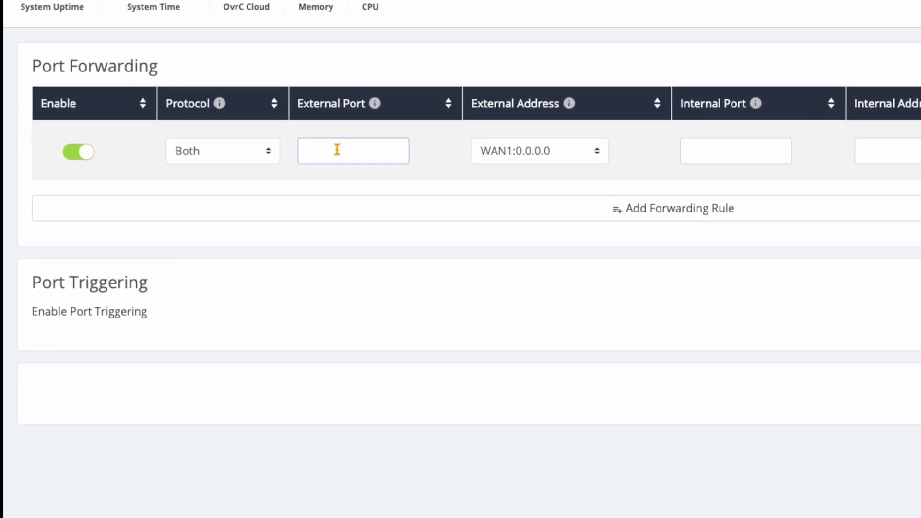
pyautogui.write('5060')
pyautogui.press('Tab')
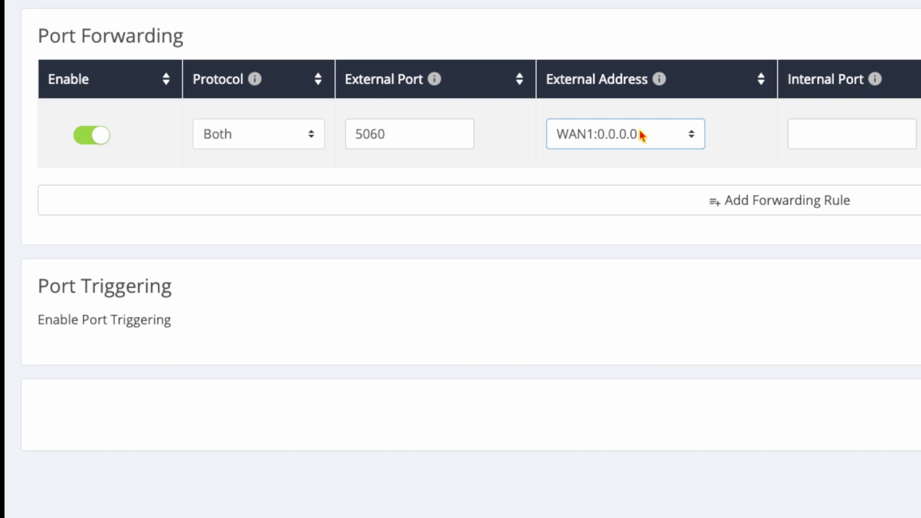
# Set external address WAN2:192.168.7.125, internal port 5060, description 'C4 SIP', and apply the rule.
pyautogui.click(655, 141)
pyautogui.click(638, 156)
pyautogui.click(826, 138)
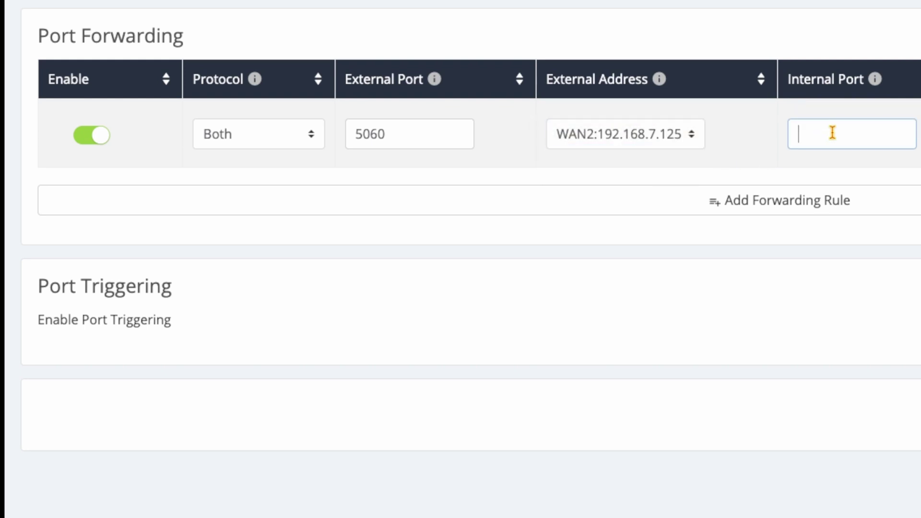
pyautogui.write('5060')
pyautogui.press('Tab')
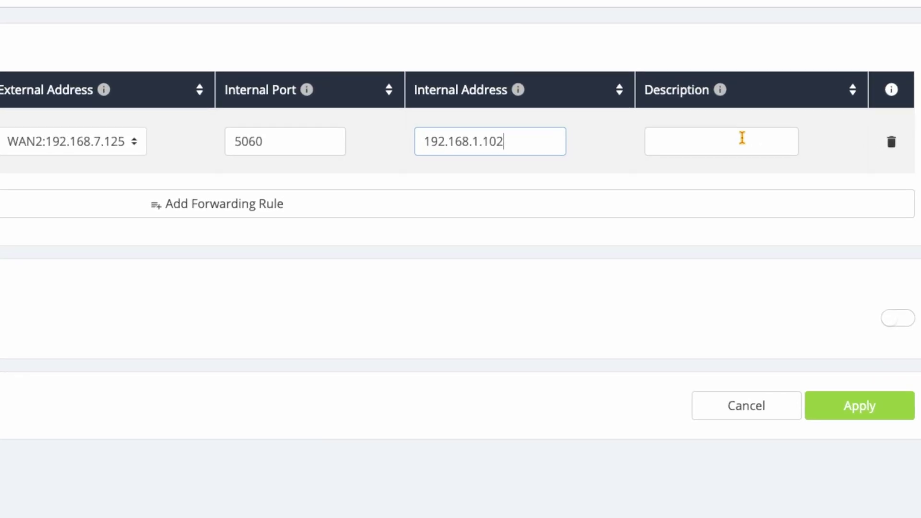
pyautogui.click(725, 125)
pyautogui.write('C4 SIP')
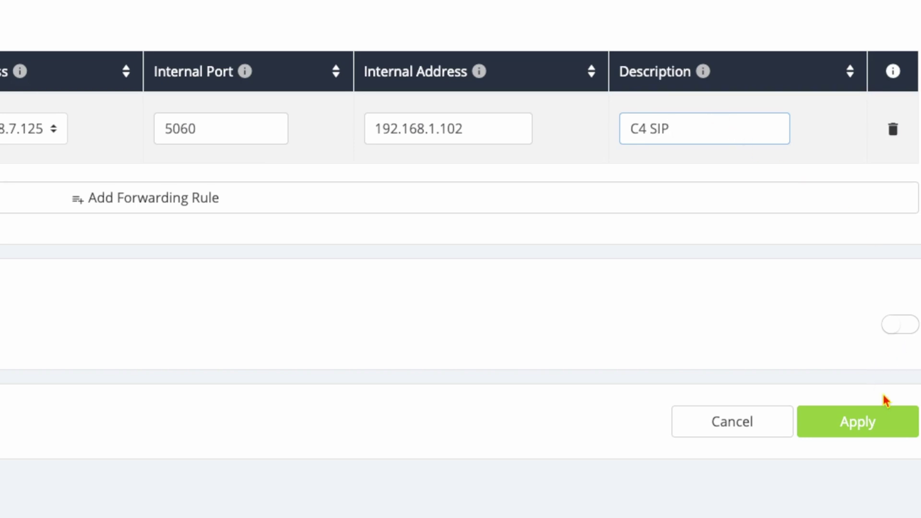
pyautogui.click(880, 417)
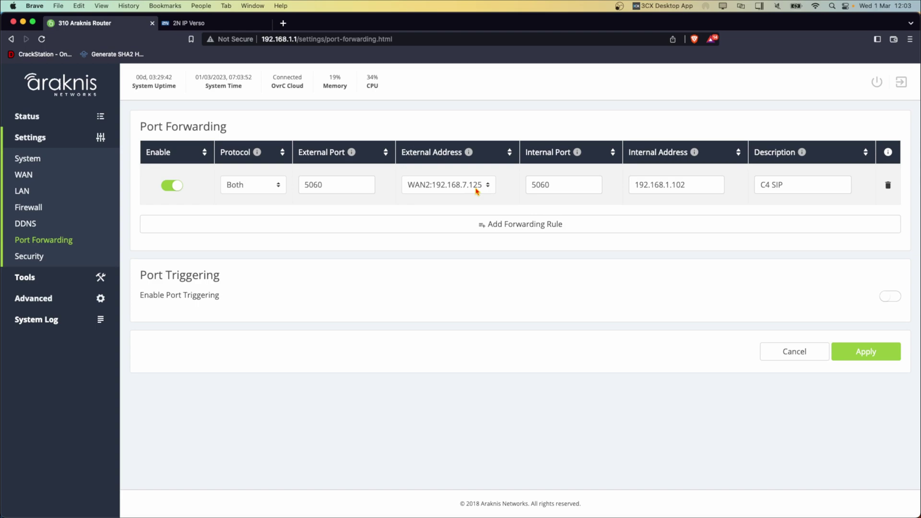
# Log in to the 2N IP Verso web interface with the admin account and its password.
pyautogui.hotkey('ctrl', 'Tab')
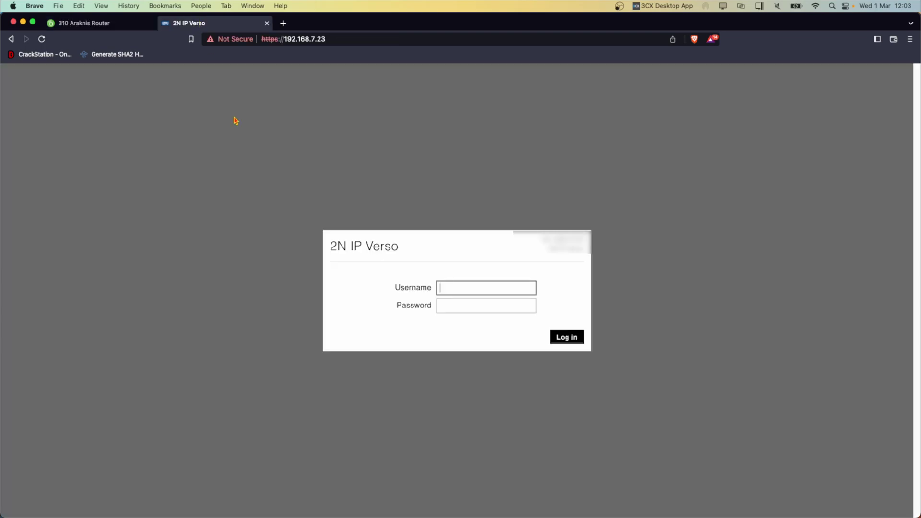
pyautogui.write('admin')
pyautogui.press('Tab')
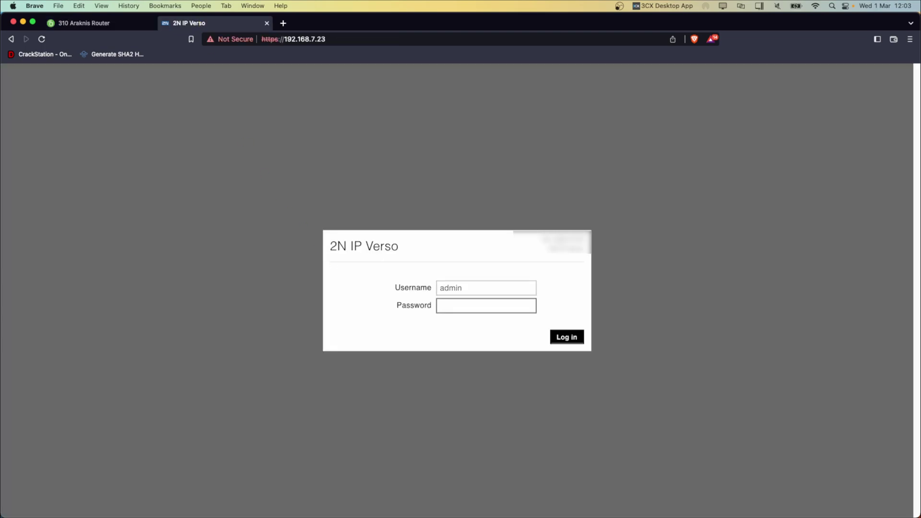
pyautogui.write('2n')
pyautogui.press('Return')
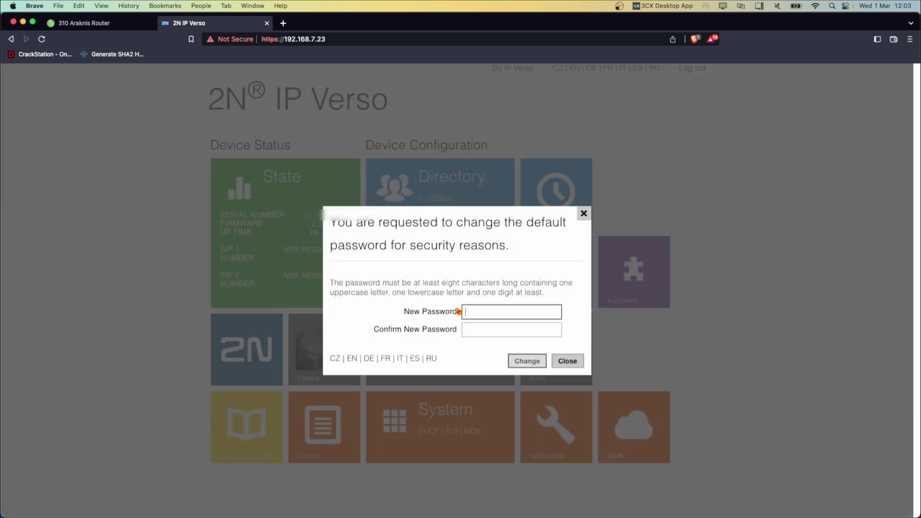
# Enter and confirm a new admin password and apply the change.
pyautogui.write('2n')
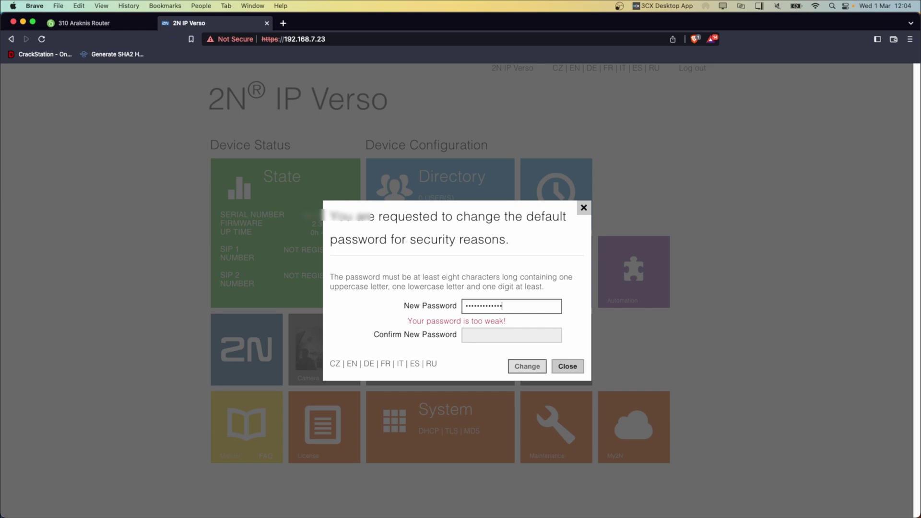
pyautogui.write('123')
pyautogui.press('Tab')
pyautogui.write('1')
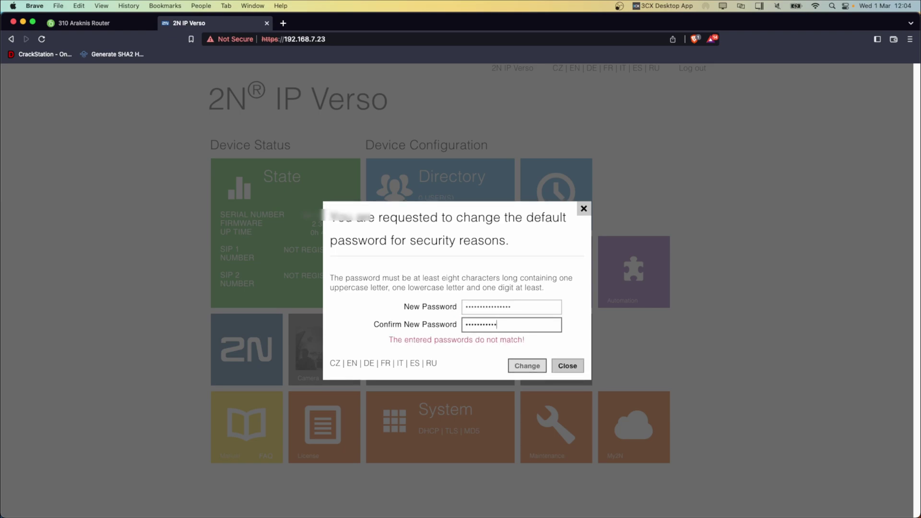
pyautogui.write('123')
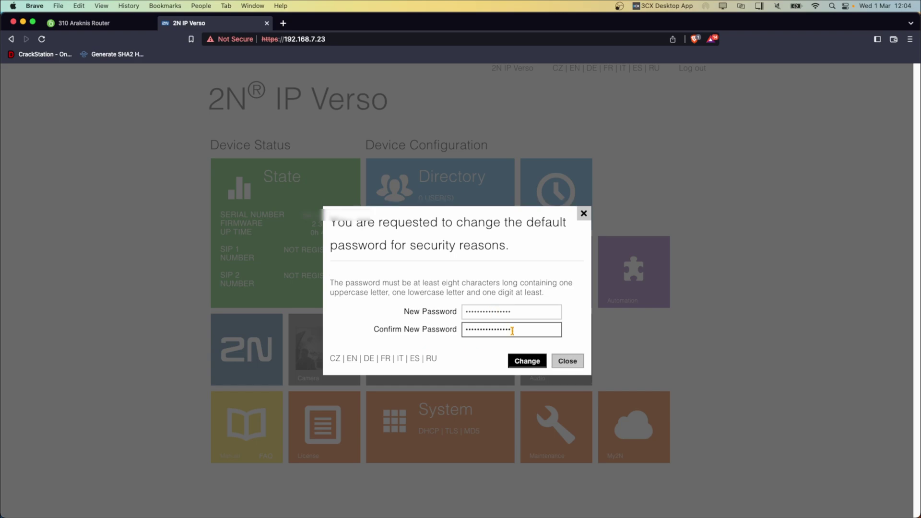
pyautogui.click(527, 365)
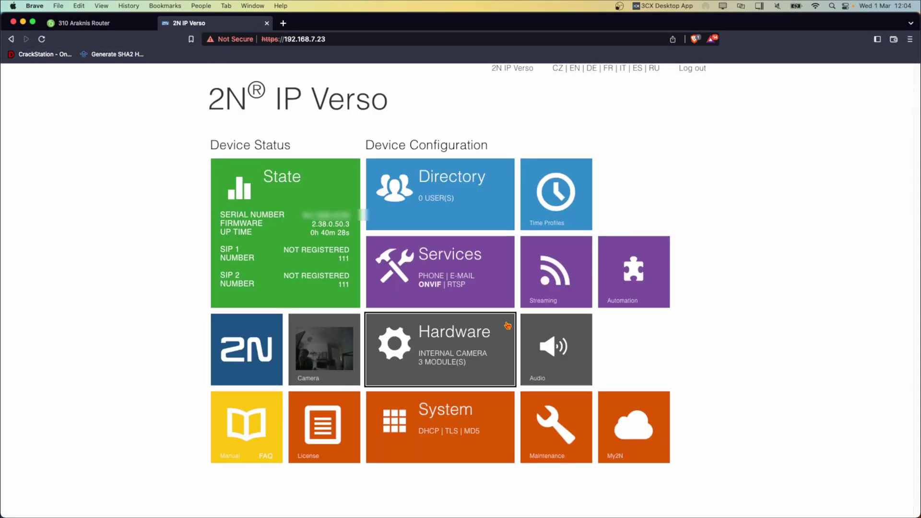
# Enable SIP 1 with display name 'Lobby Door', phone number 174 and domain 192.168.7.125.
pyautogui.click(451, 261)
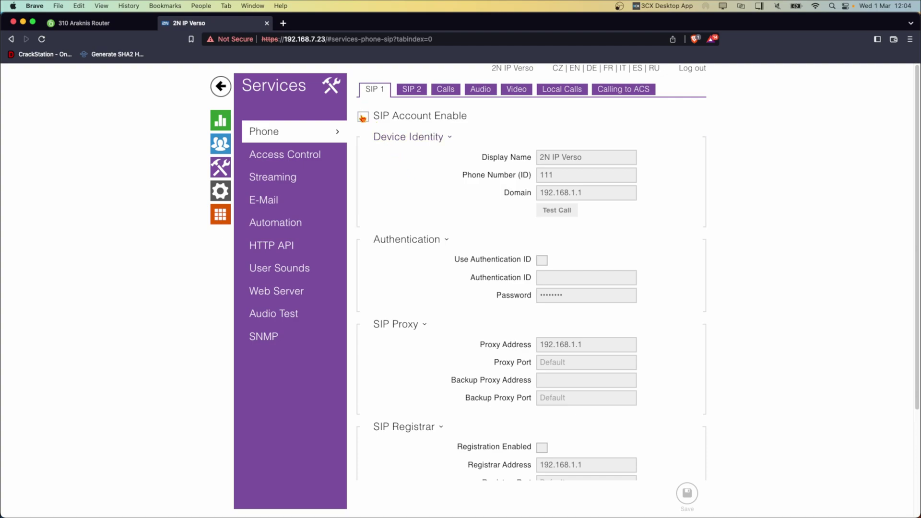
pyautogui.click(363, 117)
pyautogui.tripleClick(585, 163)
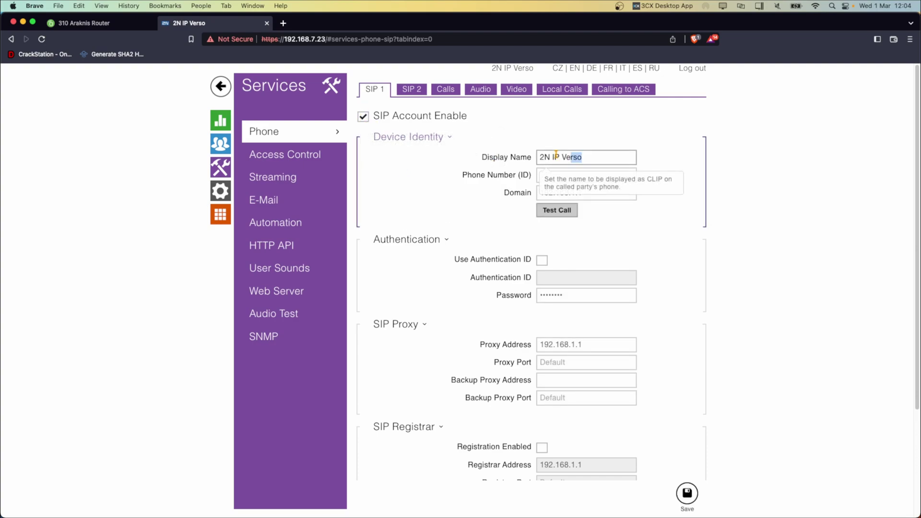
pyautogui.write('Lobby Door')
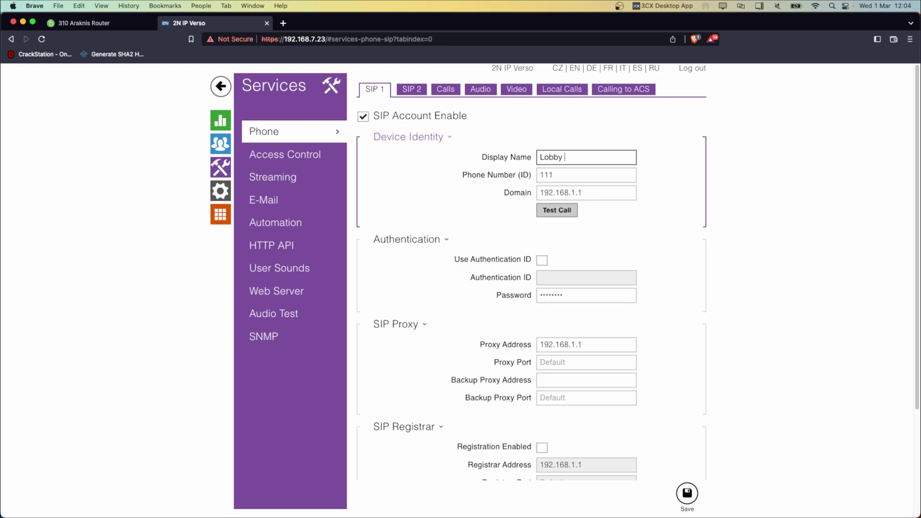
pyautogui.tripleClick(568, 174)
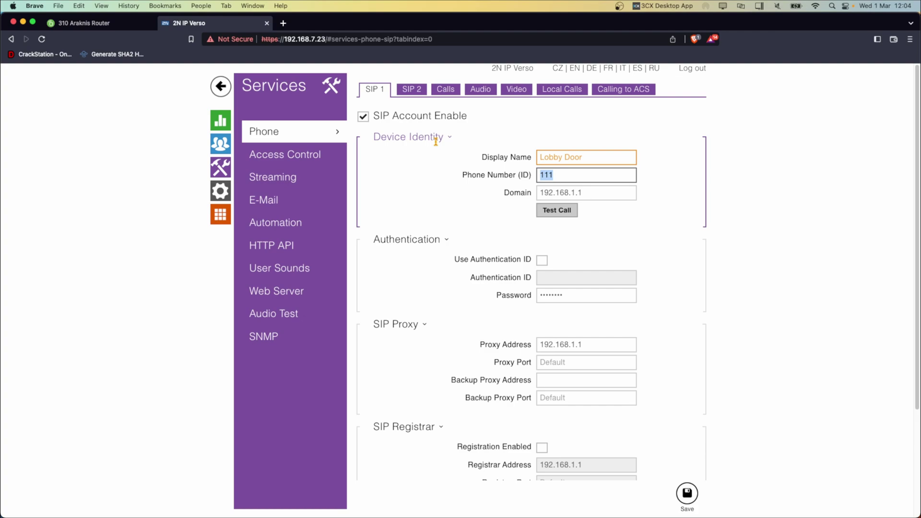
pyautogui.write('174')
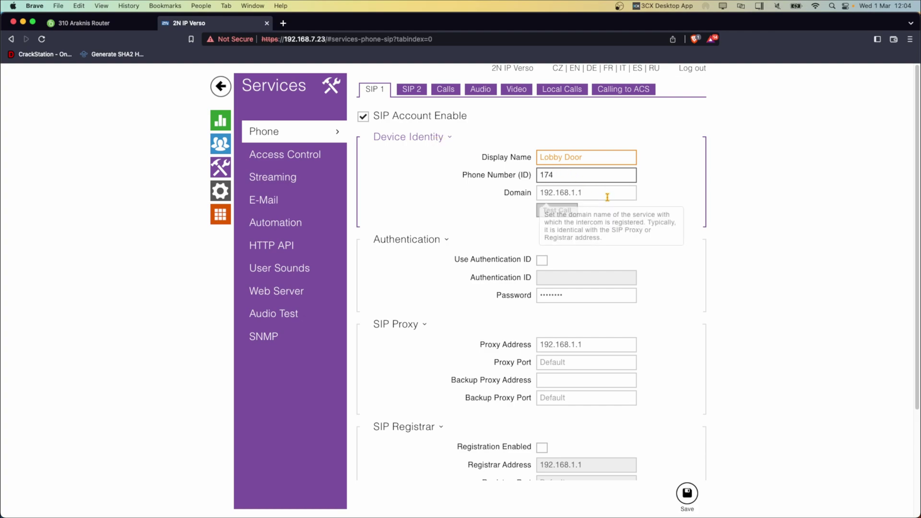
pyautogui.tripleClick(600, 193)
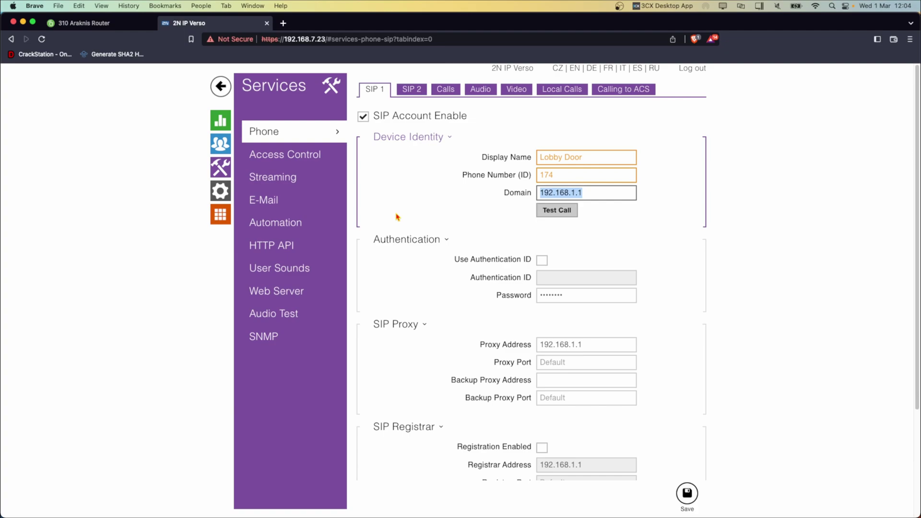
pyautogui.write('1')
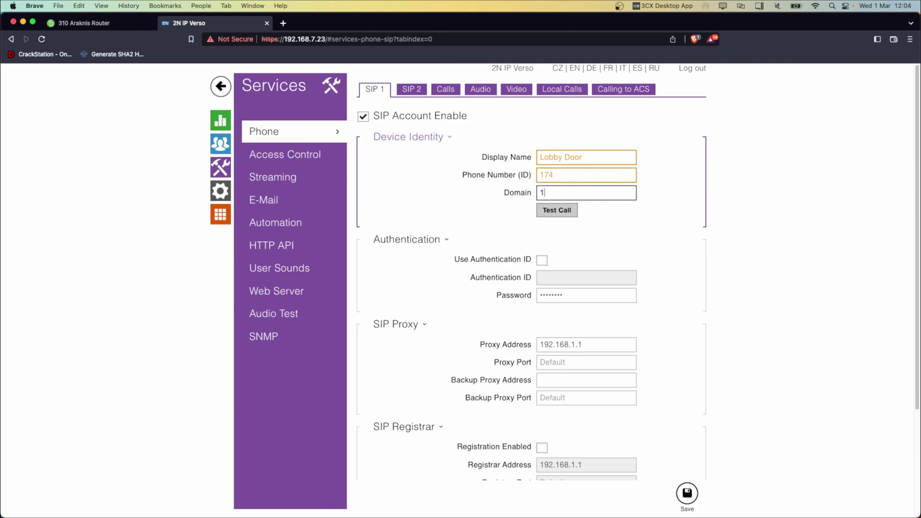
pyautogui.write('92.168.7.125')
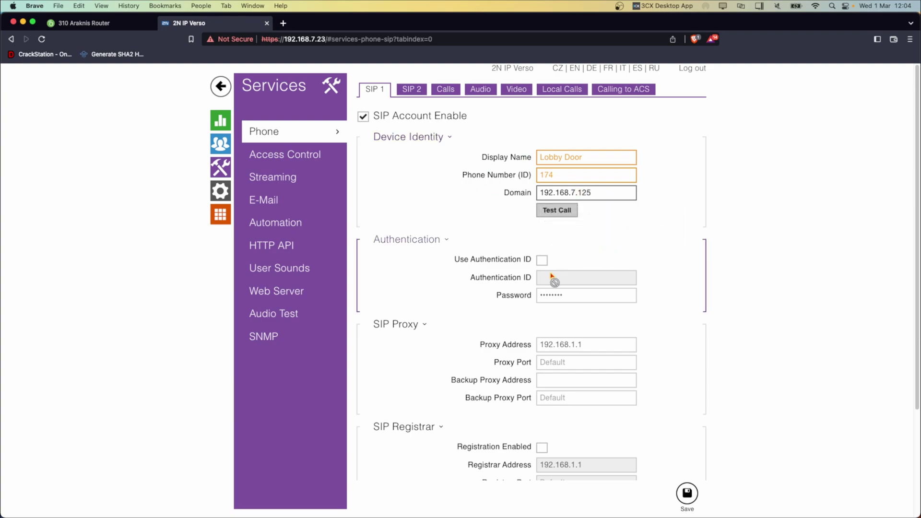
# Turn on the authentication ID, enter the ID and password, and set proxy address 192.168.7.125.
pyautogui.click(543, 260)
pyautogui.click(623, 278)
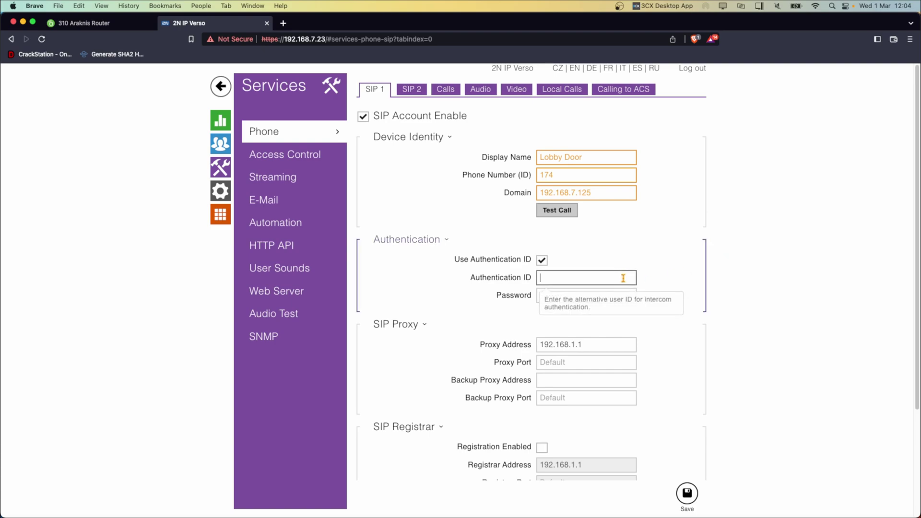
pyautogui.write('174')
pyautogui.press('Tab')
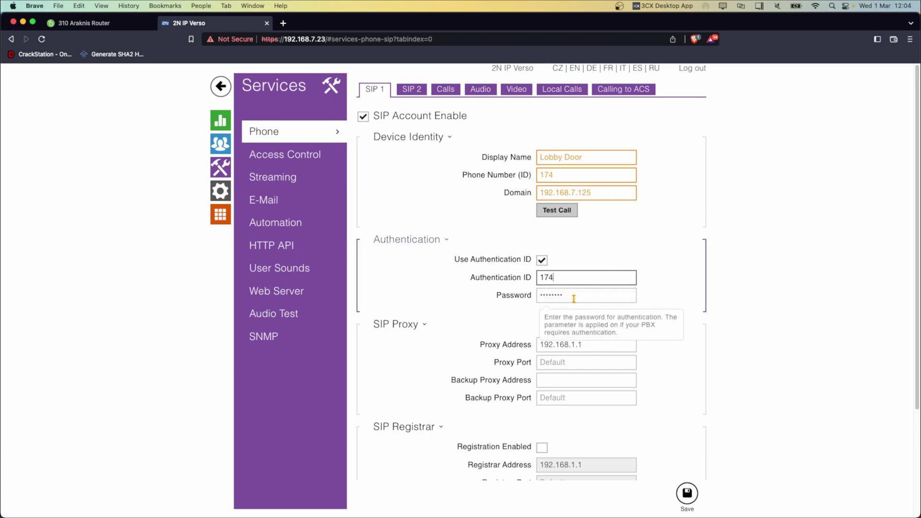
pyautogui.write('17')
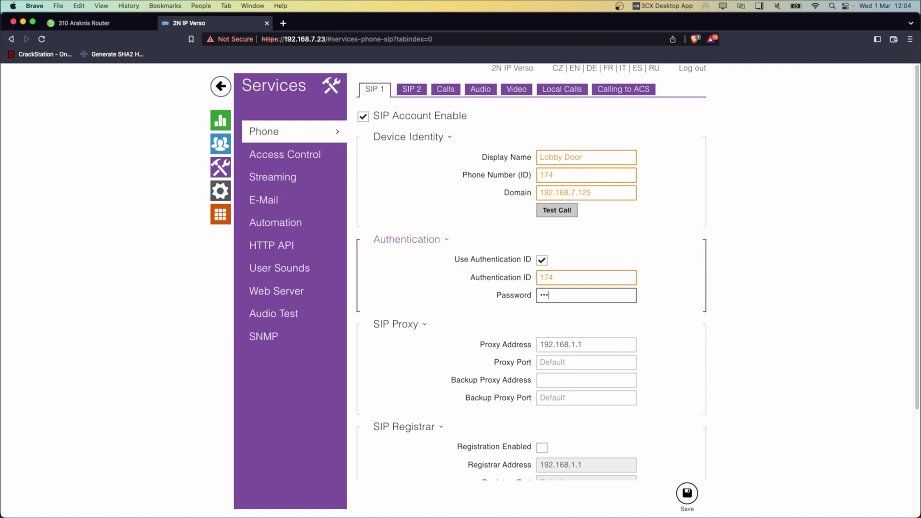
pyautogui.write('4')
pyautogui.press('Tab')
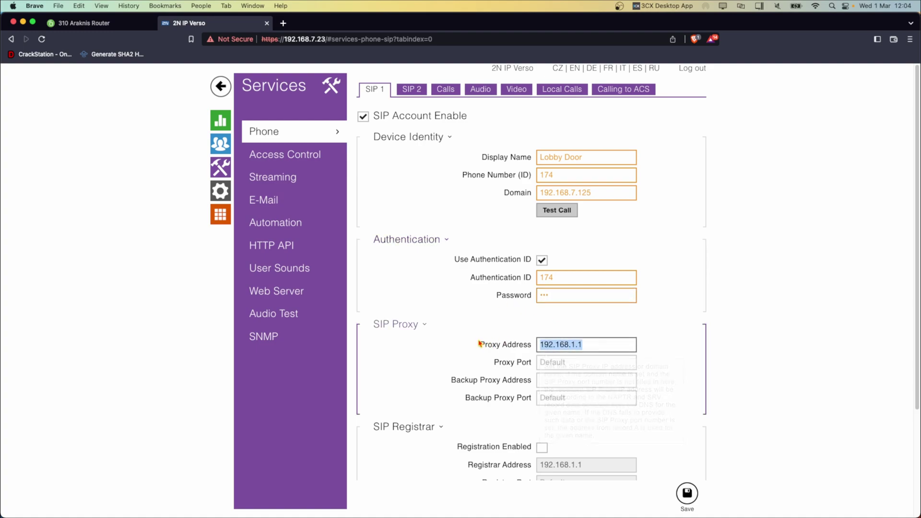
pyautogui.write('192.16')
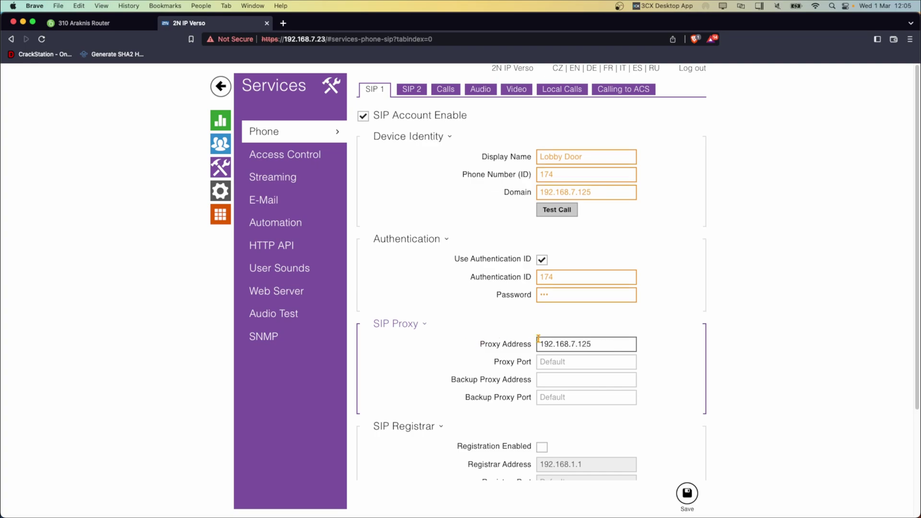
# Enable registration with registrar address 192.168.7.125 and save the SIP 1 settings.
pyautogui.scroll(-3, 484, 331)
pyautogui.click(544, 308)
pyautogui.click(594, 325)
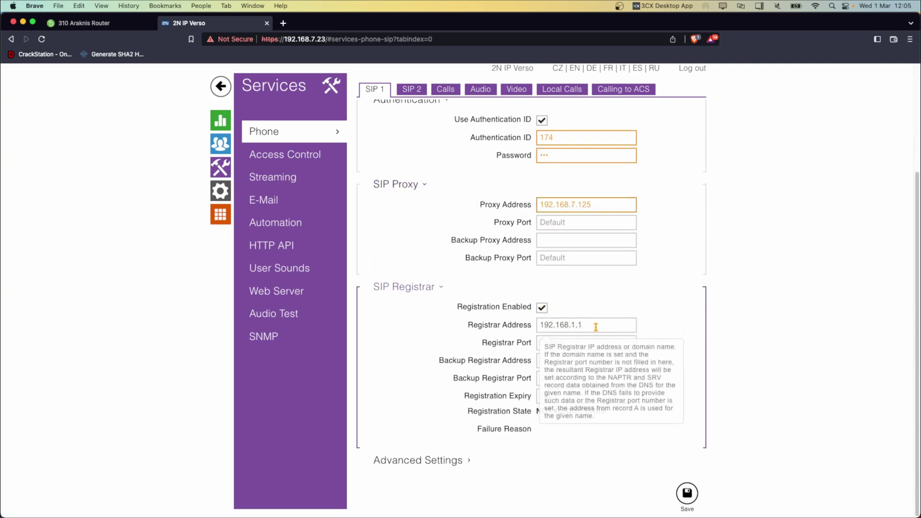
pyautogui.moveTo(594, 325); pyautogui.dragTo(456, 325)
pyautogui.write('192.16')
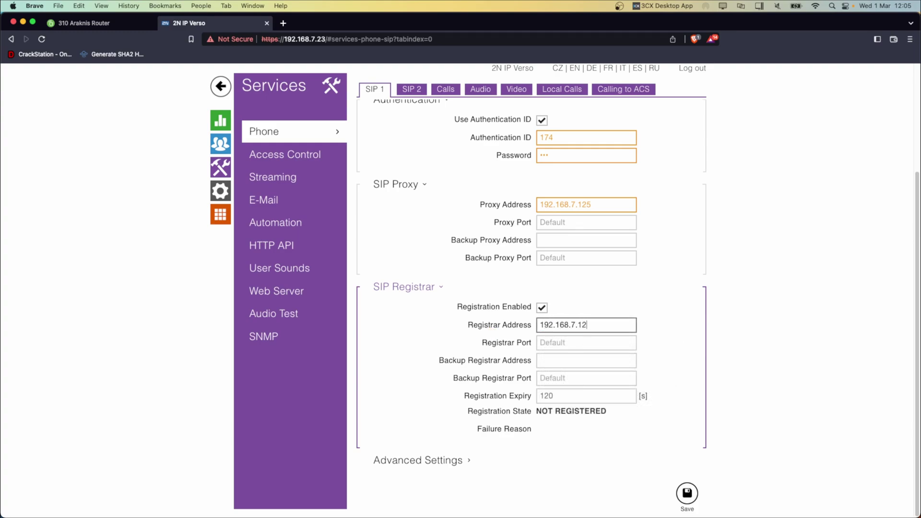
pyautogui.click(687, 494)
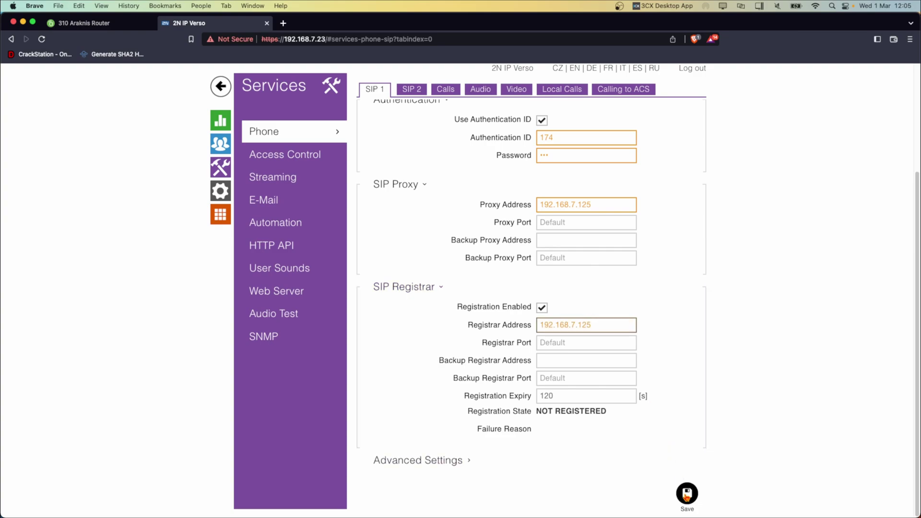
pyautogui.scroll(3, 664, 240)
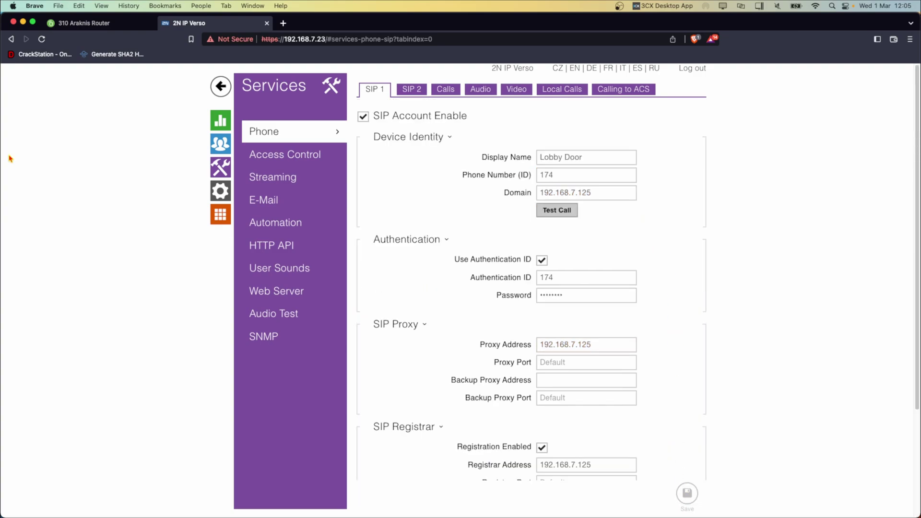
# Set SIP1 Call Answering Mode to Automatic and save.
pyautogui.click(443, 93)
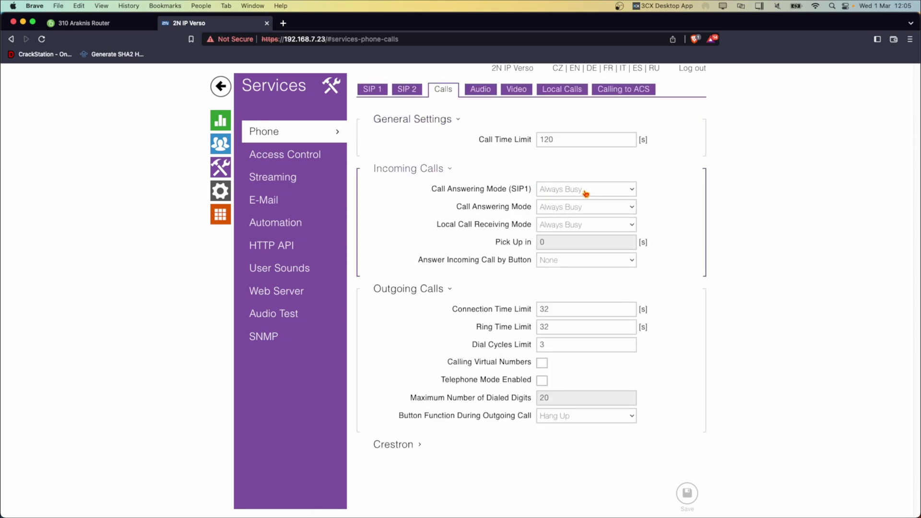
pyautogui.click(586, 191)
pyautogui.click(570, 212)
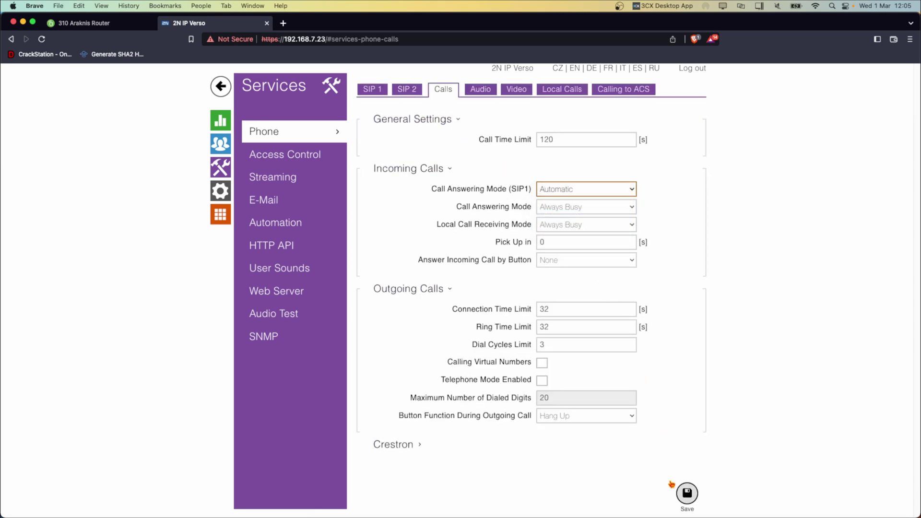
pyautogui.click(687, 493)
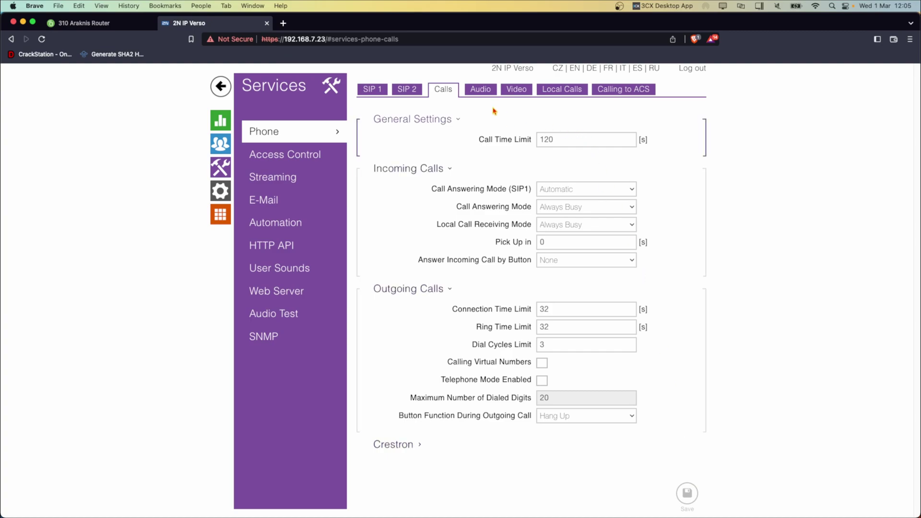
# Look over the Audio and Video codec settings, then bring up the Streaming page.
pyautogui.click(480, 89)
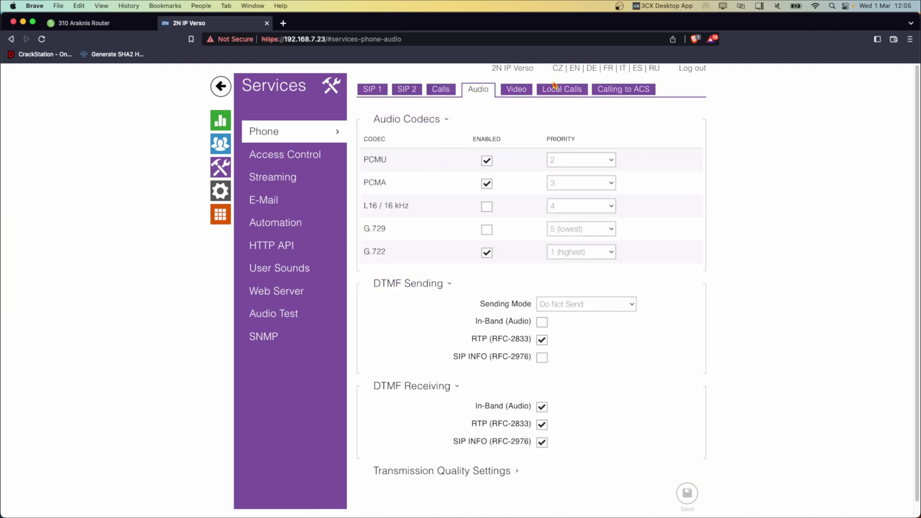
pyautogui.click(516, 89)
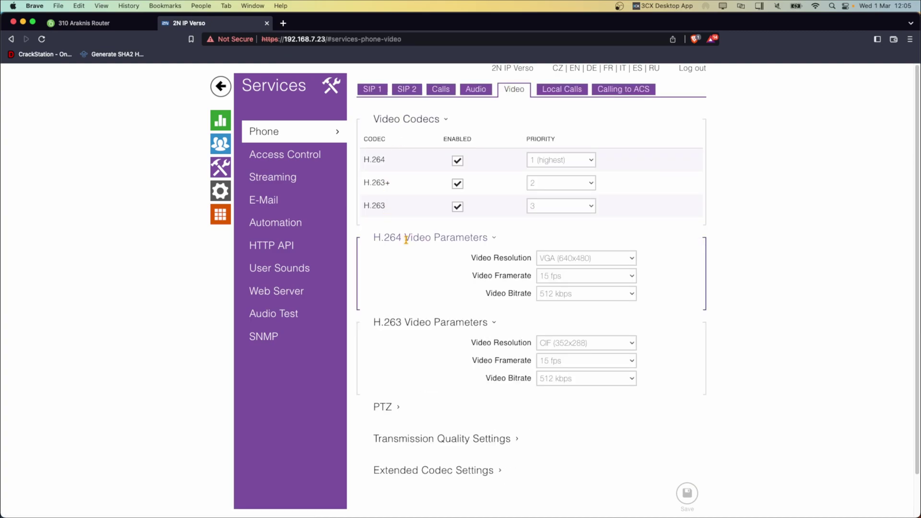
pyautogui.click(295, 182)
# Enable the RTSP server and add streaming user 174 with its password and Administrator ONVIF access, then save.
pyautogui.click(363, 117)
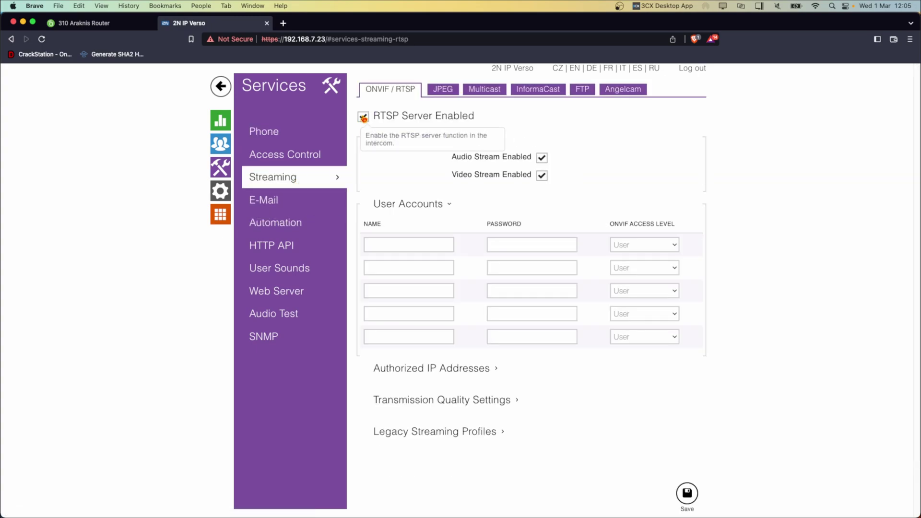
pyautogui.click(427, 242)
pyautogui.write('174')
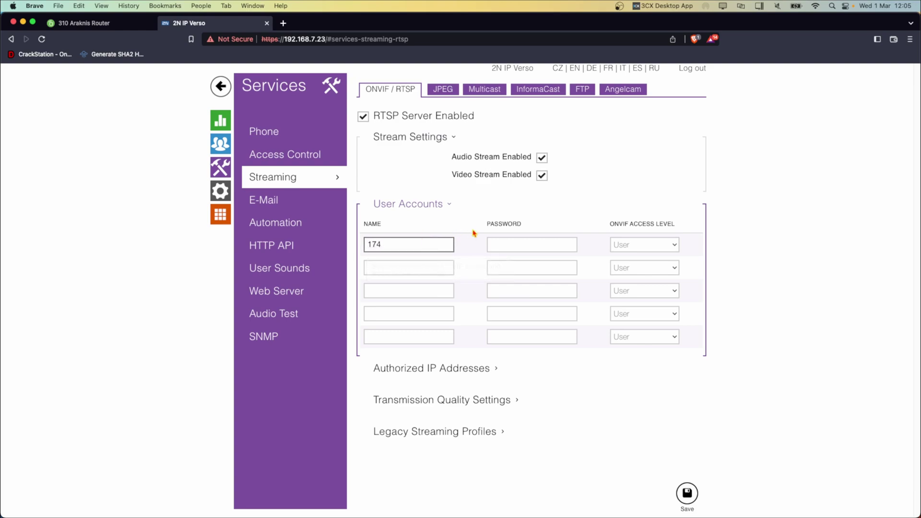
pyautogui.press('Tab')
pyautogui.write('1')
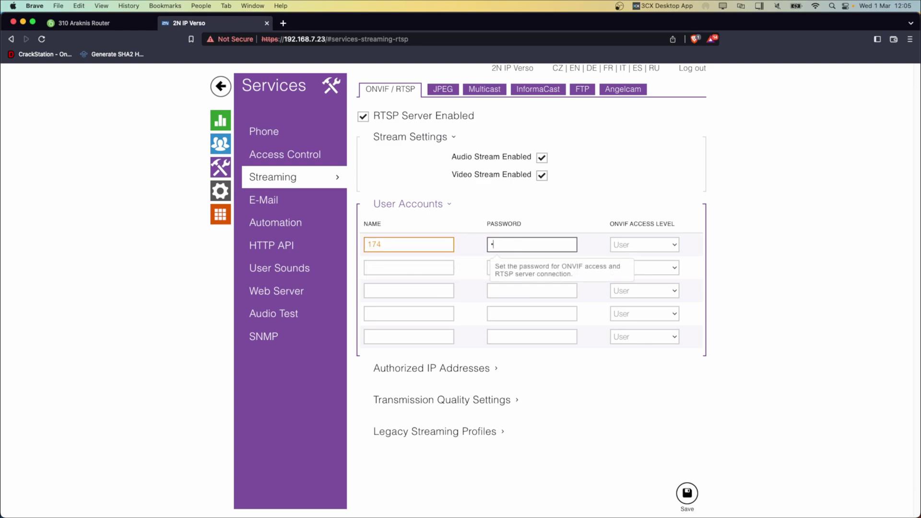
pyautogui.click(639, 244)
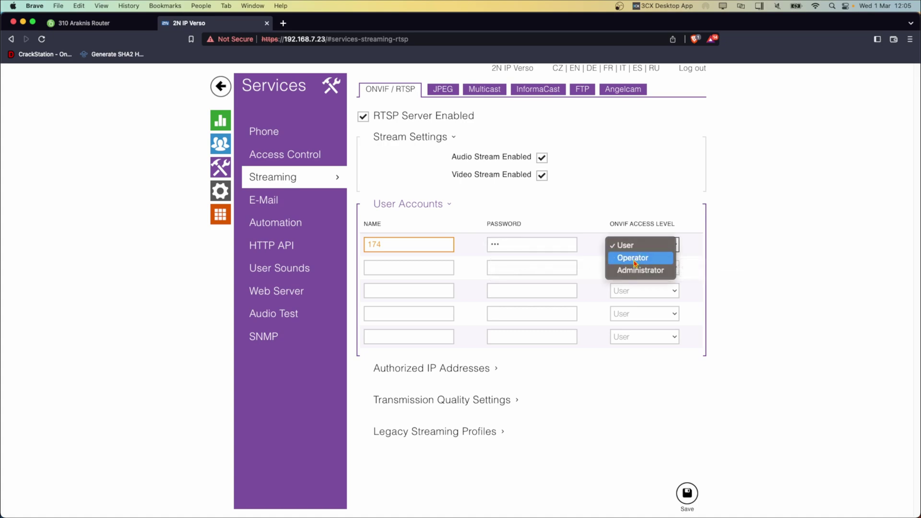
pyautogui.click(612, 268)
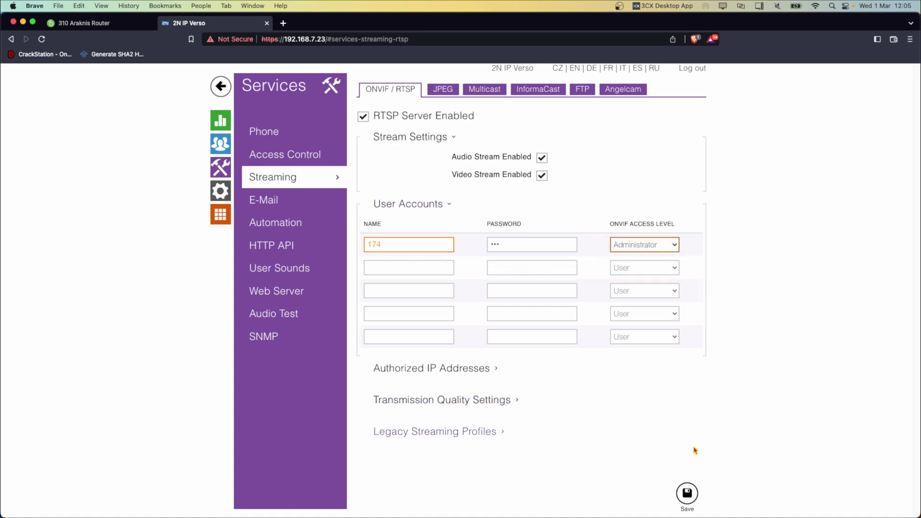
pyautogui.click(691, 497)
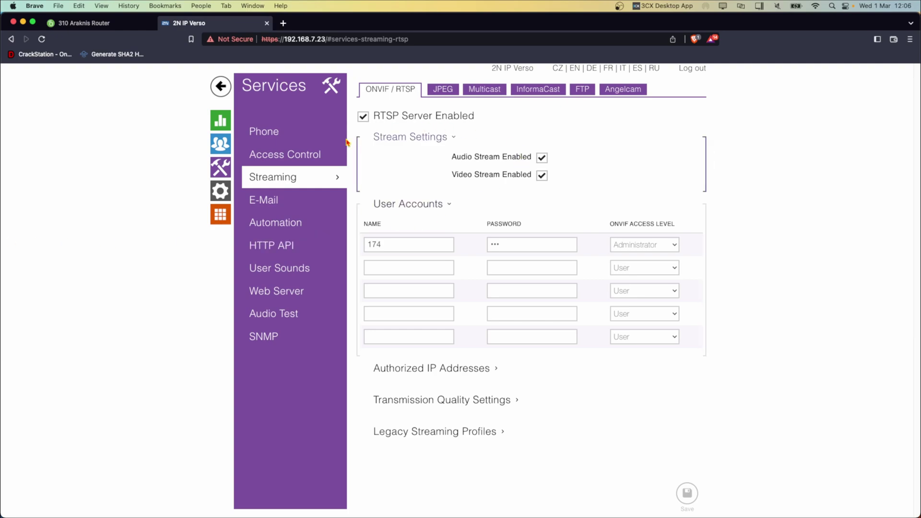
pyautogui.click(300, 245)
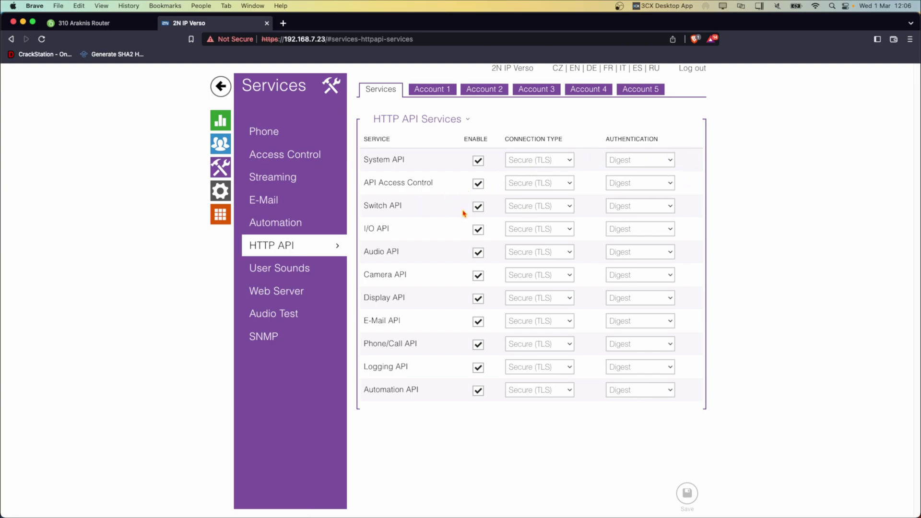
# Set the Switch API to Unsecure (TCP) with authentication None and save.
pyautogui.click(548, 208)
pyautogui.click(538, 194)
pyautogui.click(634, 207)
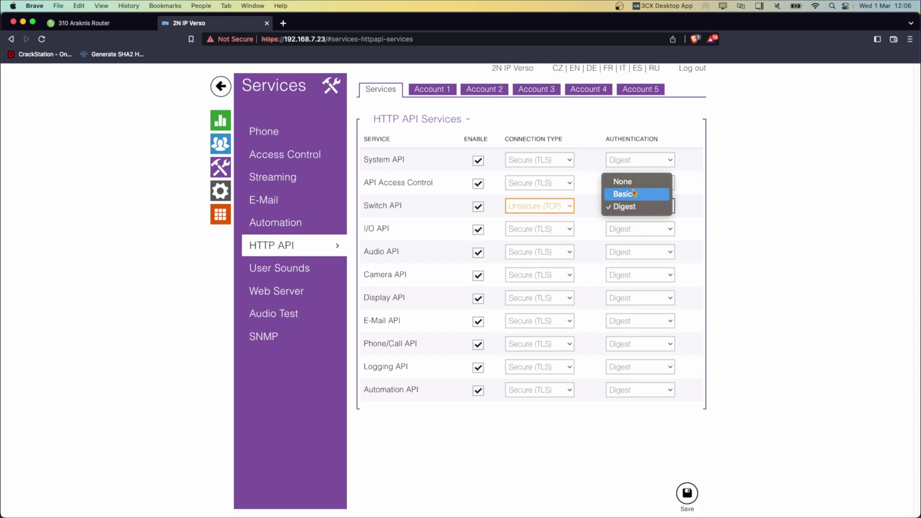
pyautogui.click(623, 182)
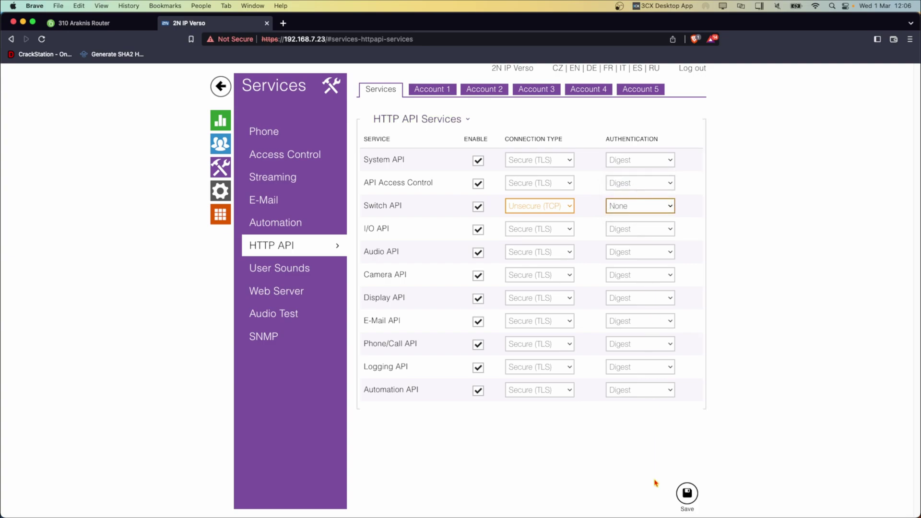
pyautogui.click(688, 493)
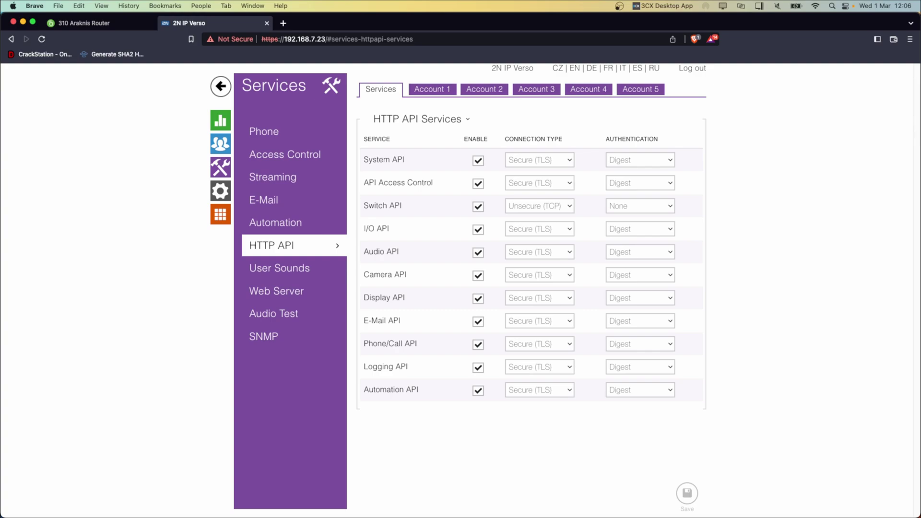
pyautogui.click(220, 148)
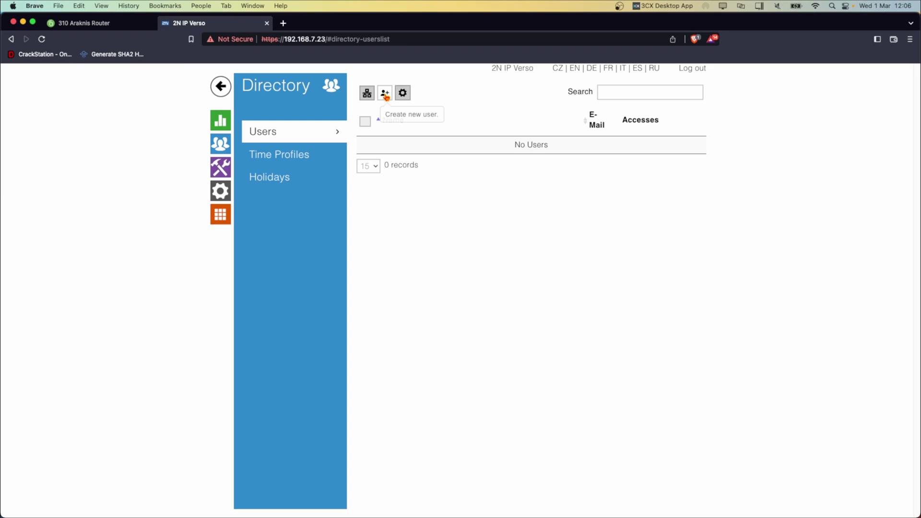
# Create directory user 'Apt. 174' with phone number All/1 and save it.
pyautogui.click(386, 98)
pyautogui.click(593, 130)
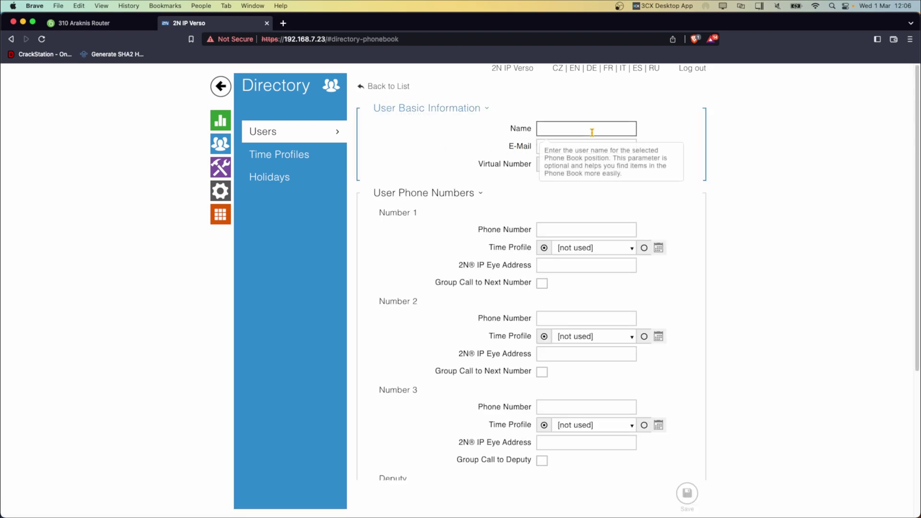
pyautogui.write('Apt. 174')
pyautogui.click(481, 194)
pyautogui.click(425, 197)
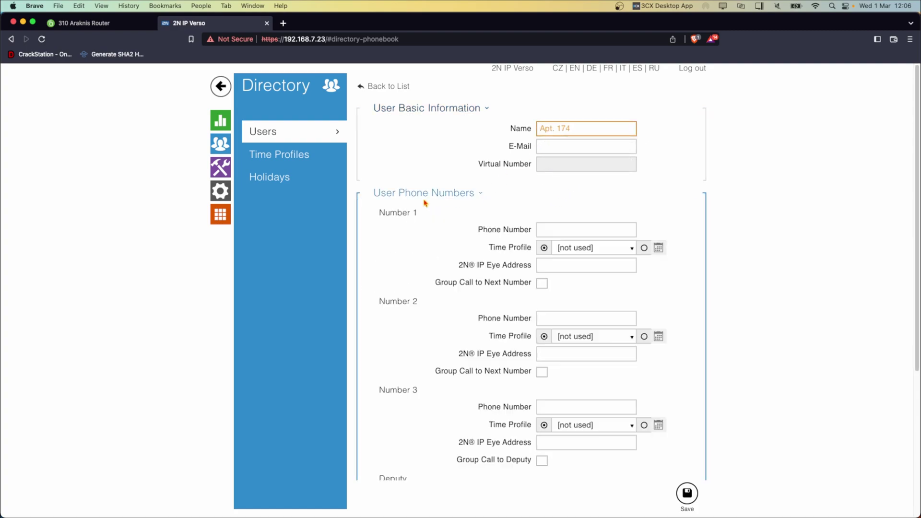
pyautogui.click(582, 232)
pyautogui.write('All/1')
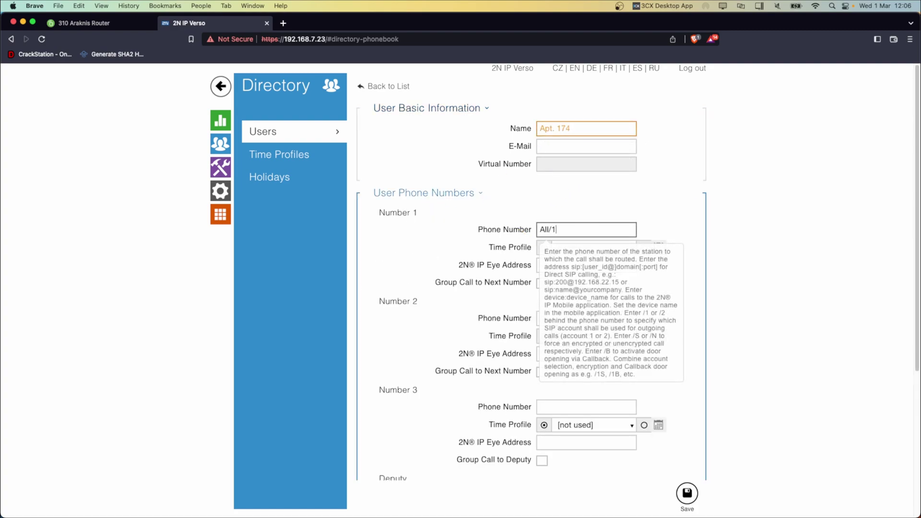
pyautogui.click(243, 321)
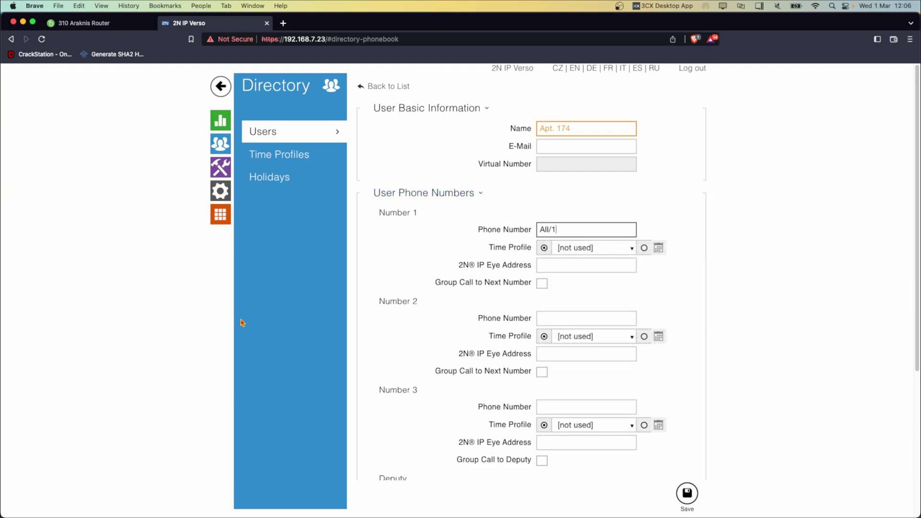
pyautogui.click(687, 494)
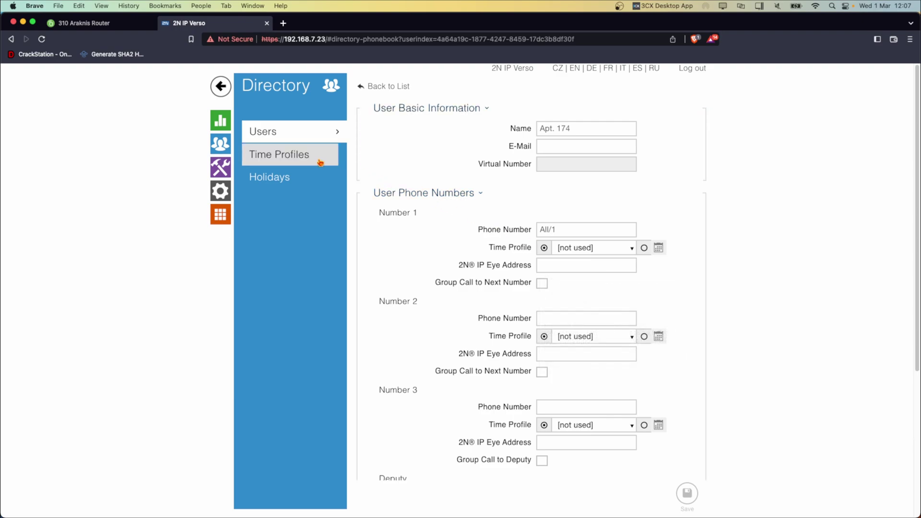
# Assign Apt. 174 to quick dial button 1 in Hardware > Buttons and save.
pyautogui.click(220, 191)
pyautogui.click(284, 203)
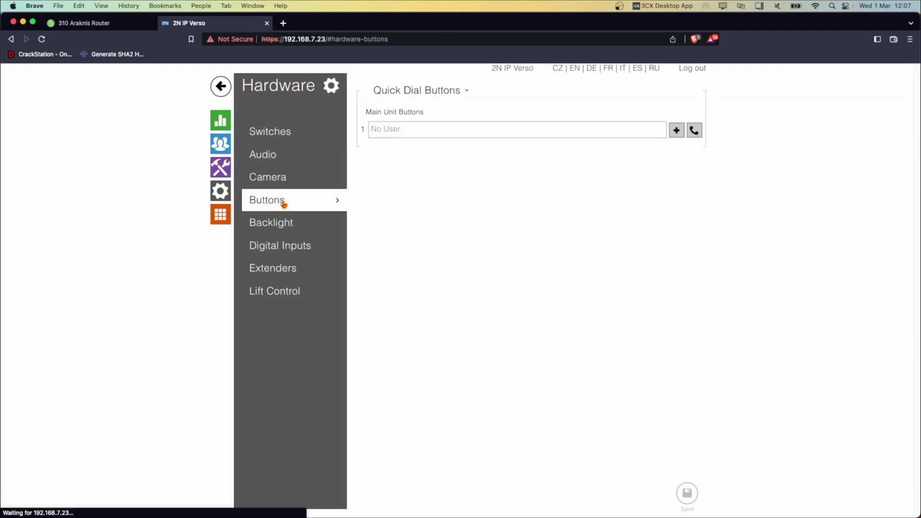
pyautogui.click(676, 130)
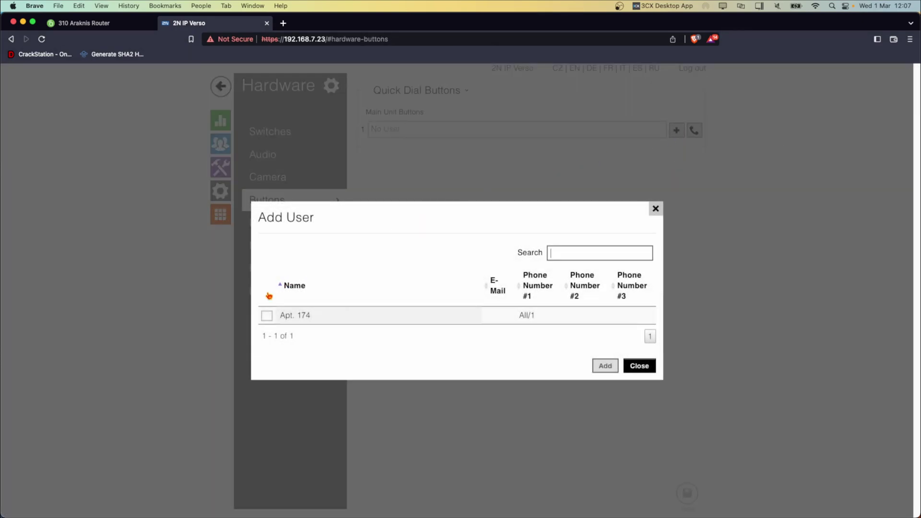
pyautogui.click(266, 316)
pyautogui.click(605, 366)
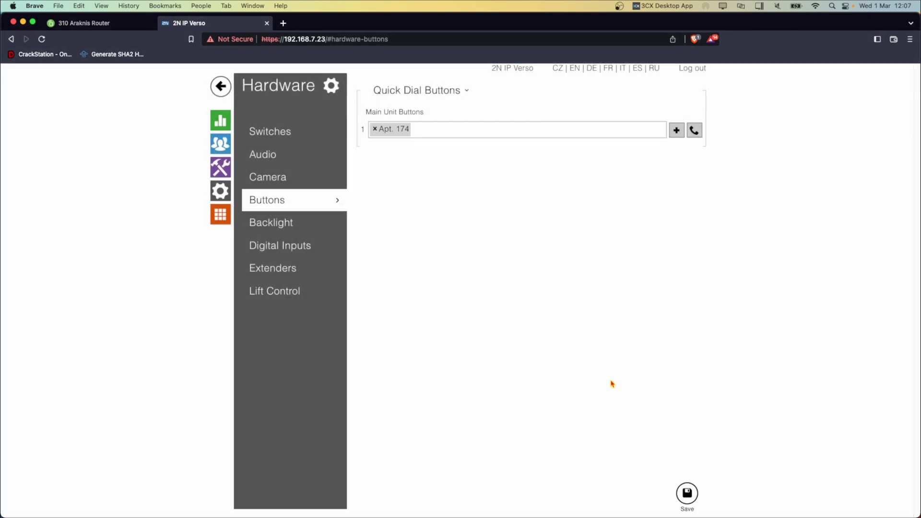
pyautogui.click(687, 493)
pyautogui.hotkey('ctrl', 'Right')
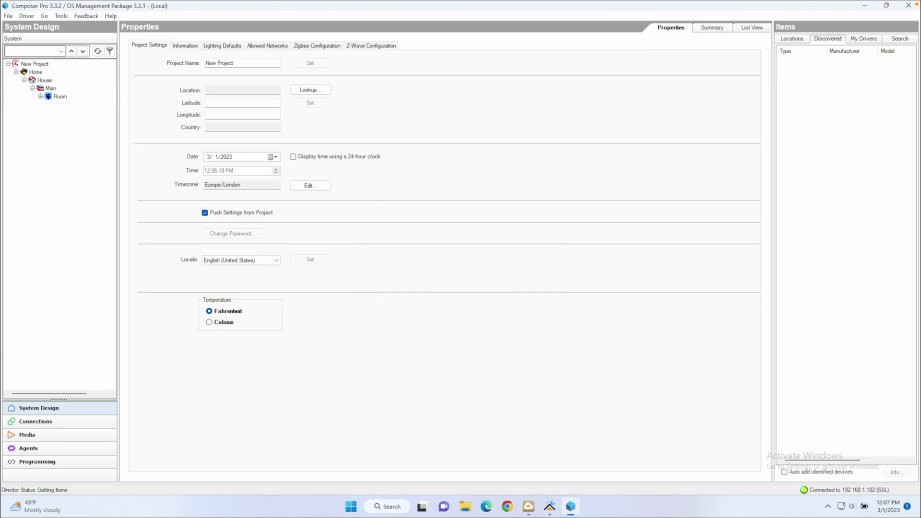
# Search the drivers for 'helios' and add 2N Helios IP Verso Camera With H264 to the Room.
pyautogui.click(58, 96)
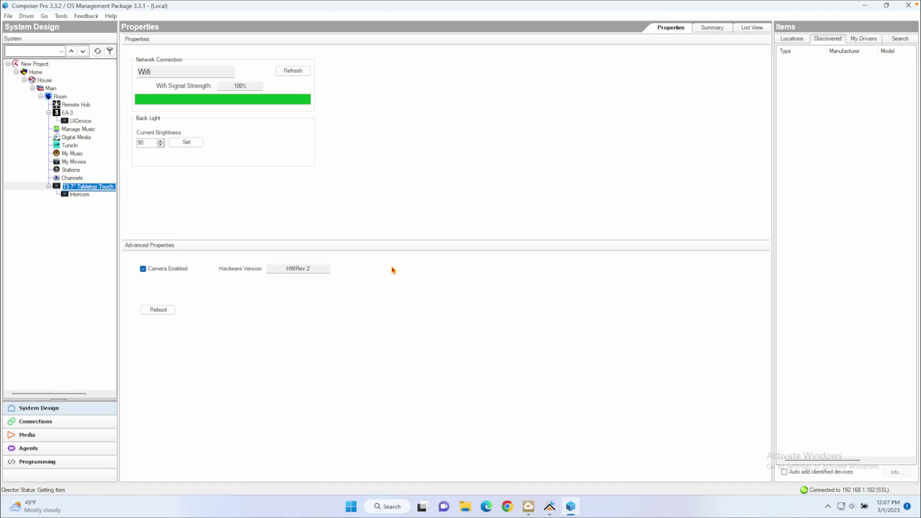
pyautogui.click(877, 41)
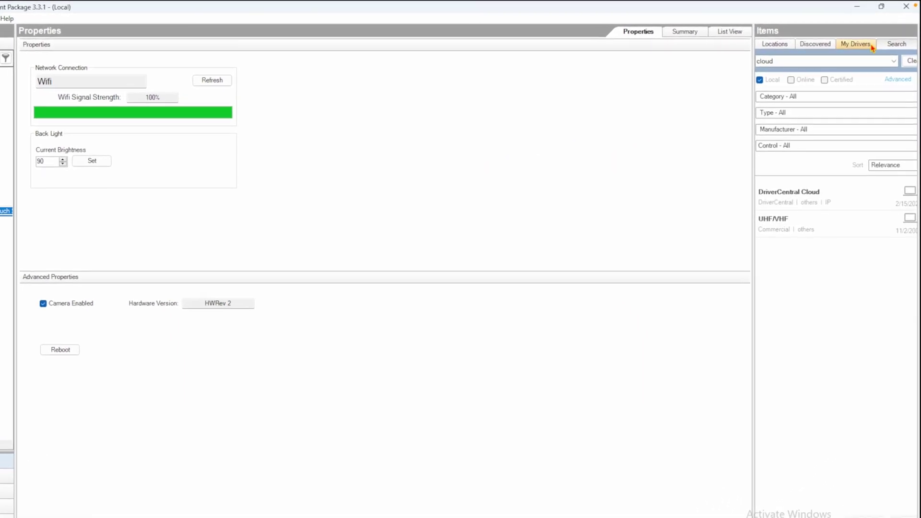
pyautogui.click(821, 64)
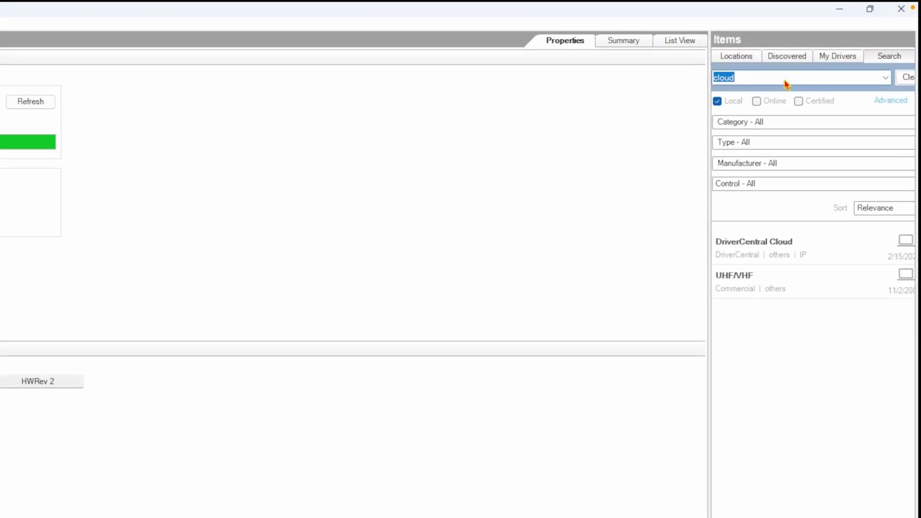
pyautogui.write('helios')
pyautogui.press('Return')
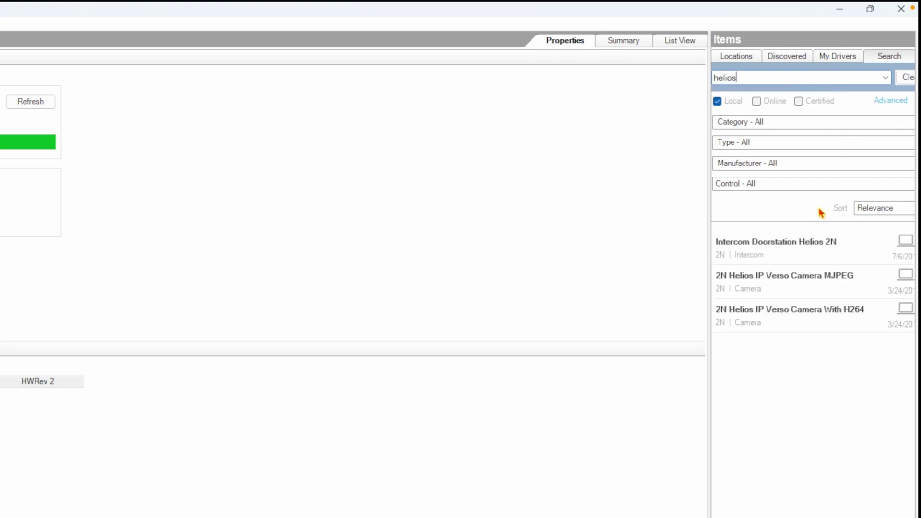
pyautogui.doubleClick(786, 315)
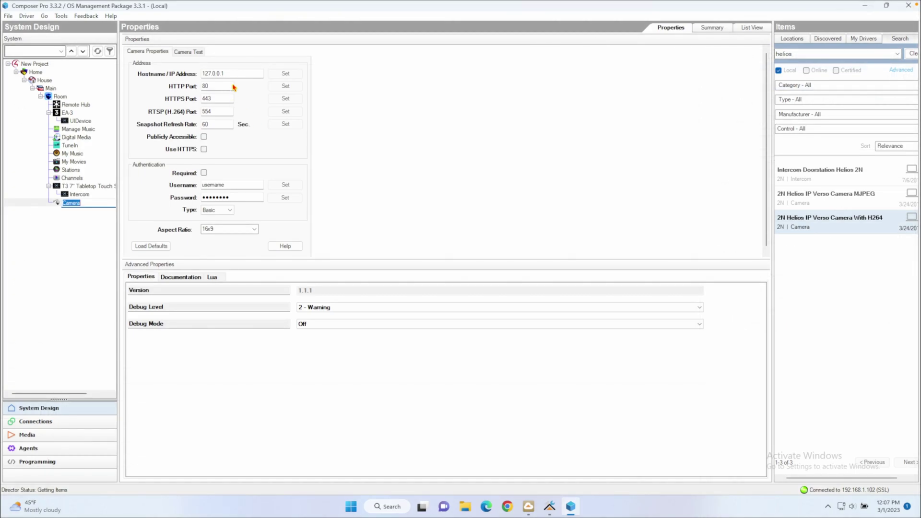
# Set camera hostname 192.168.7.23 with required Digest authentication, username 174 and its password.
pyautogui.doubleClick(213, 74)
pyautogui.write('1')
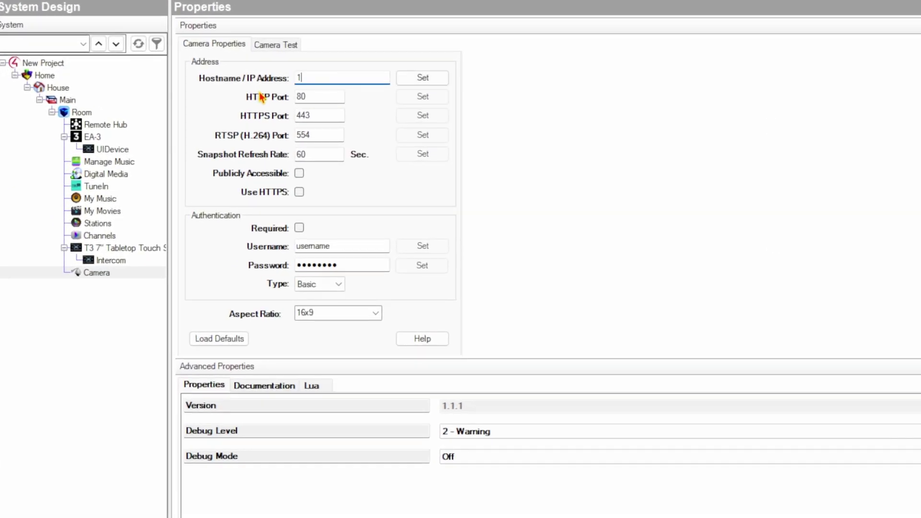
pyautogui.write('92.168.7.23')
pyautogui.click(299, 228)
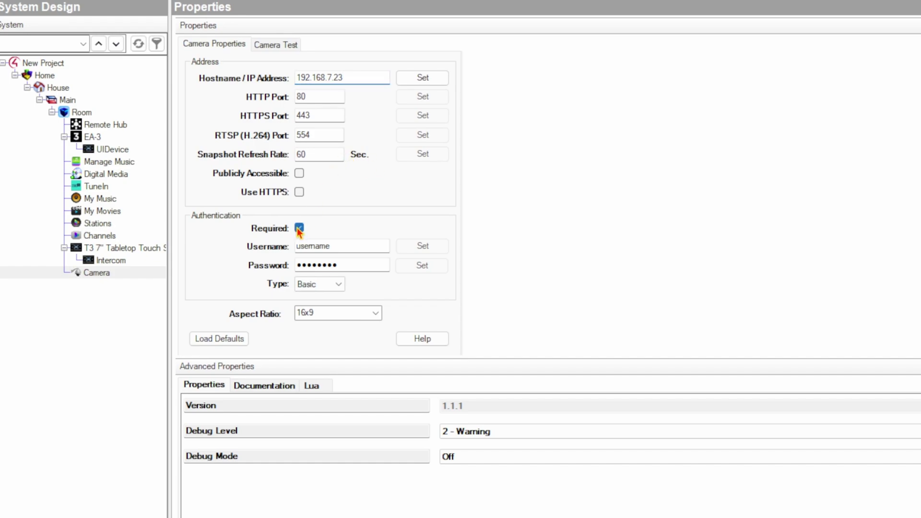
pyautogui.moveTo(350, 252); pyautogui.dragTo(258, 247)
pyautogui.write('174')
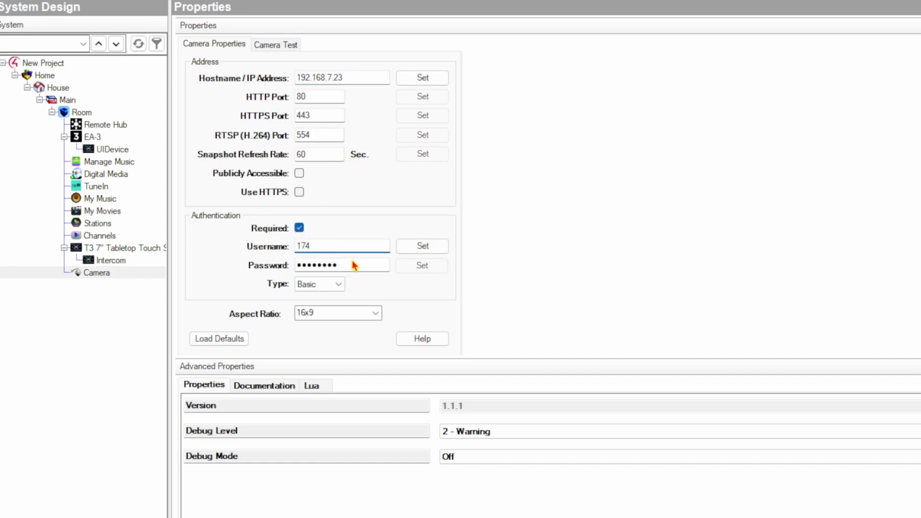
pyautogui.moveTo(354, 266); pyautogui.dragTo(201, 266)
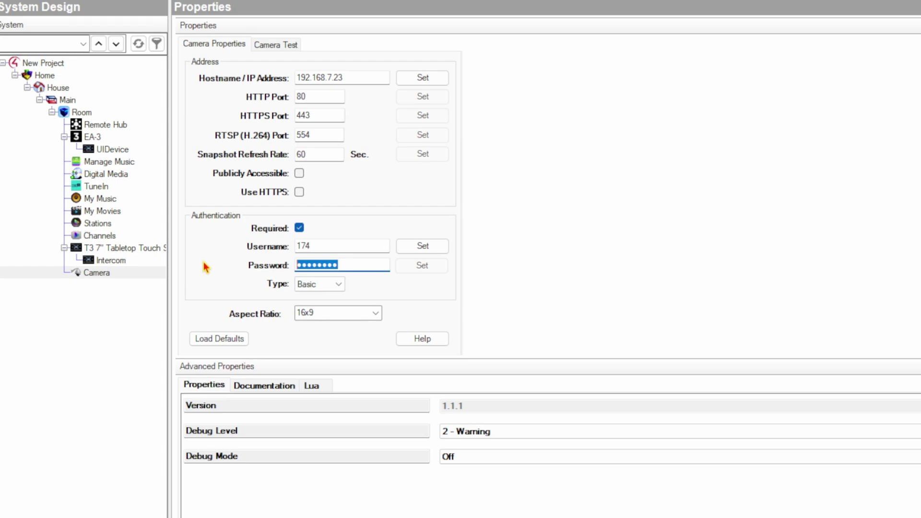
pyautogui.write('174')
pyautogui.click(338, 284)
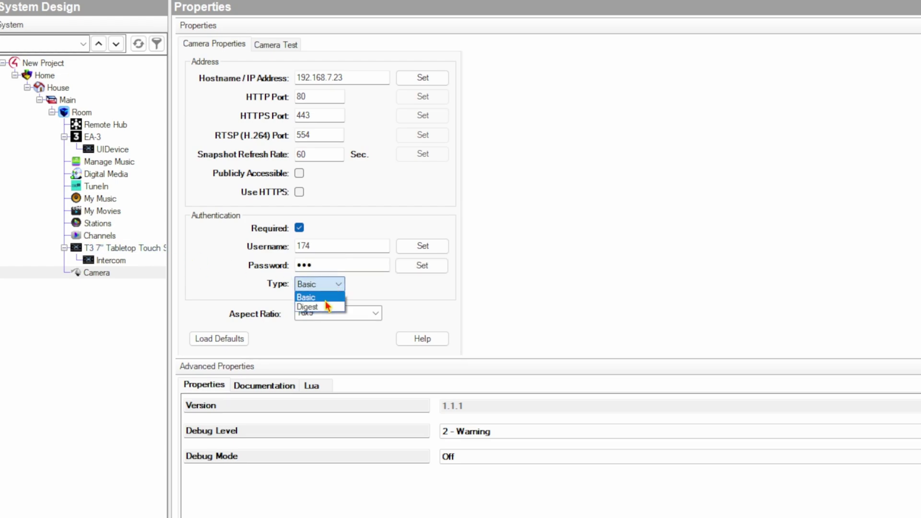
pyautogui.click(336, 304)
pyautogui.click(422, 247)
pyautogui.click(422, 266)
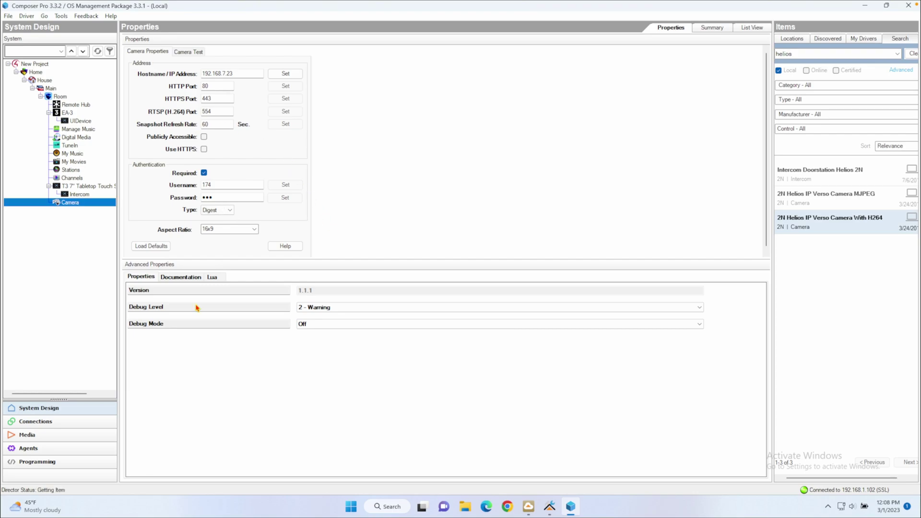
pyautogui.click(27, 448)
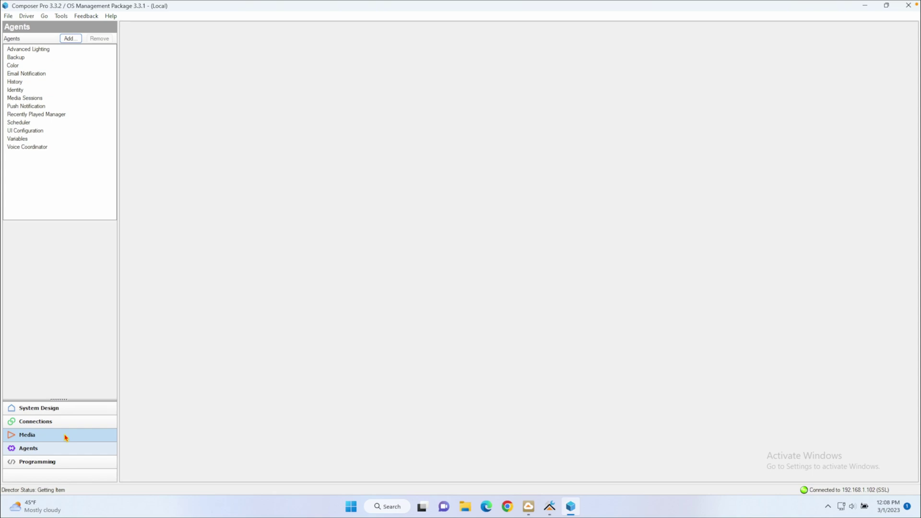
# Add the Communication agent to the project's Agents by searching 'comm'.
pyautogui.click(71, 39)
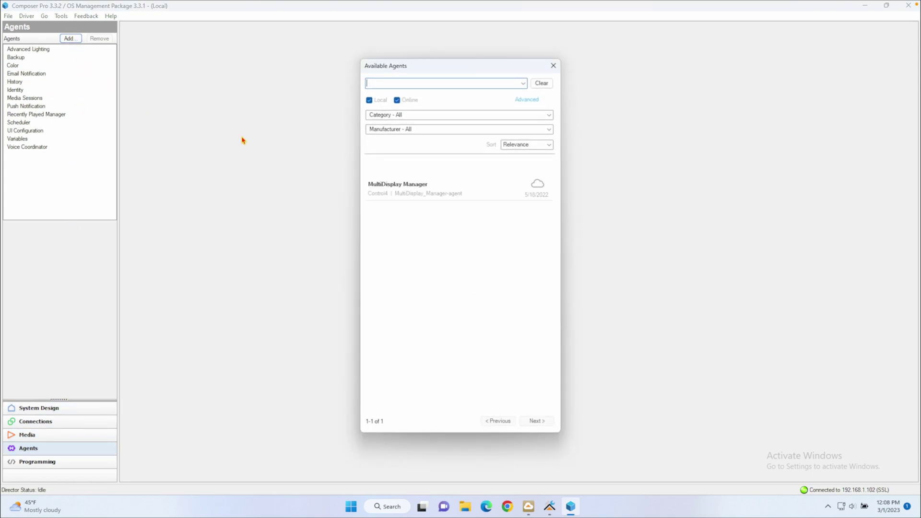
pyautogui.write('commun')
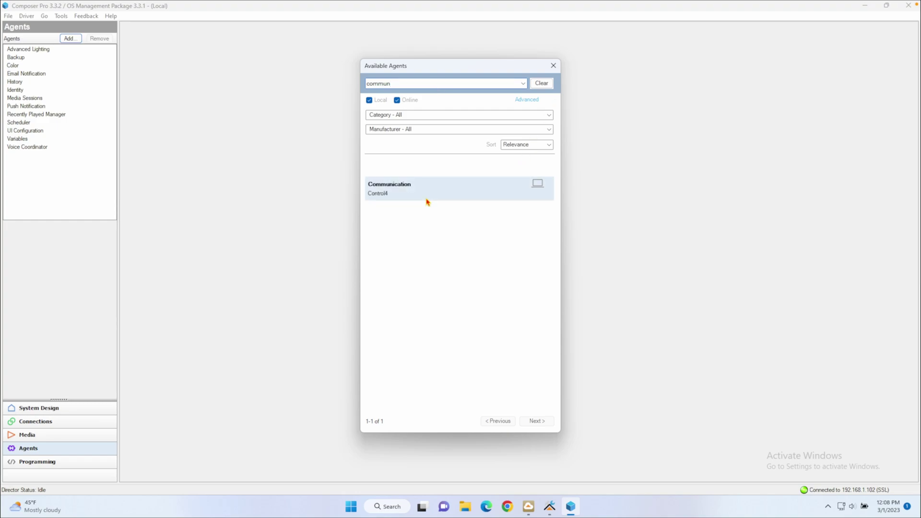
pyautogui.doubleClick(428, 200)
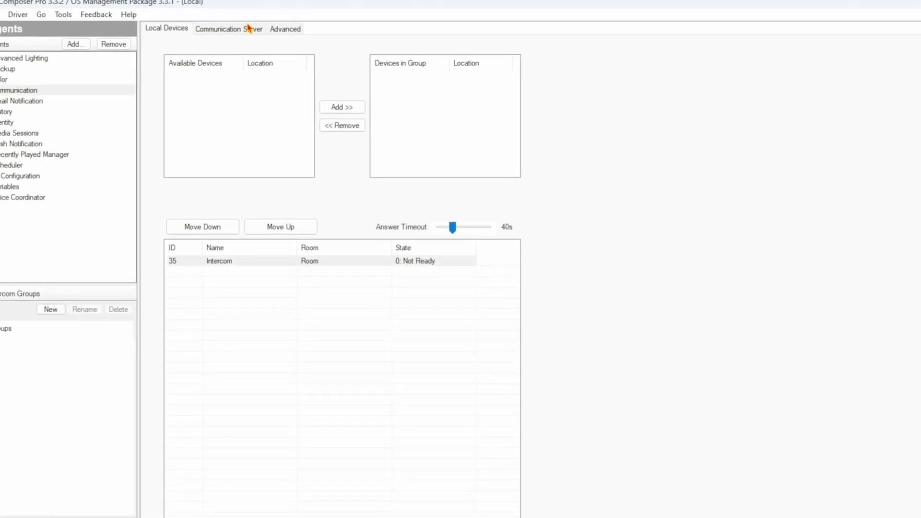
pyautogui.click(360, 33)
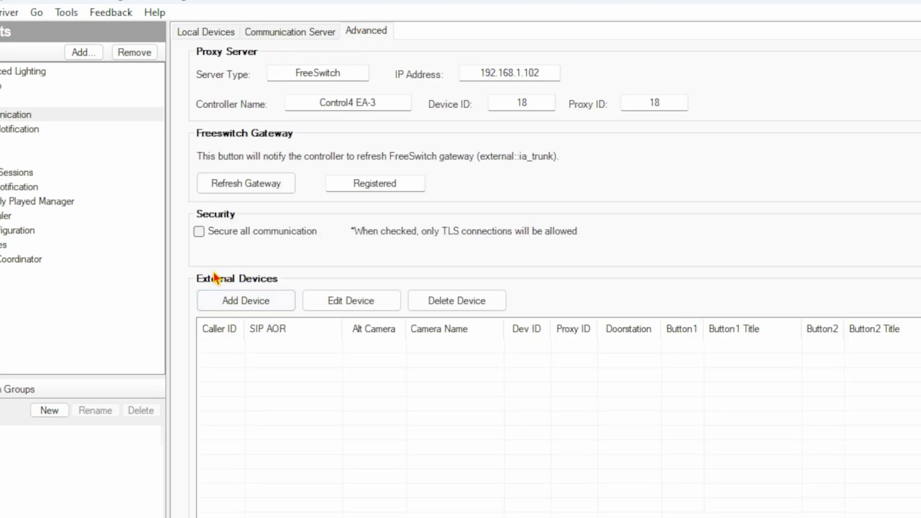
pyautogui.click(243, 301)
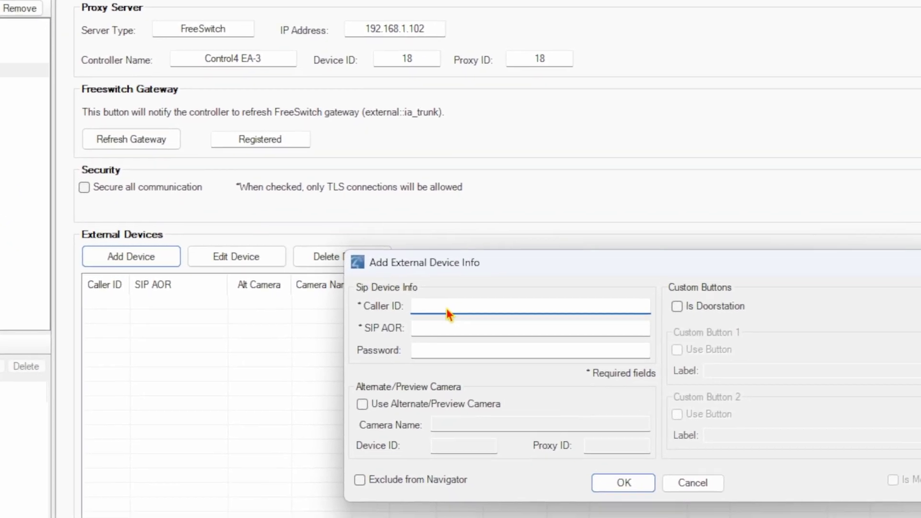
pyautogui.write('l')
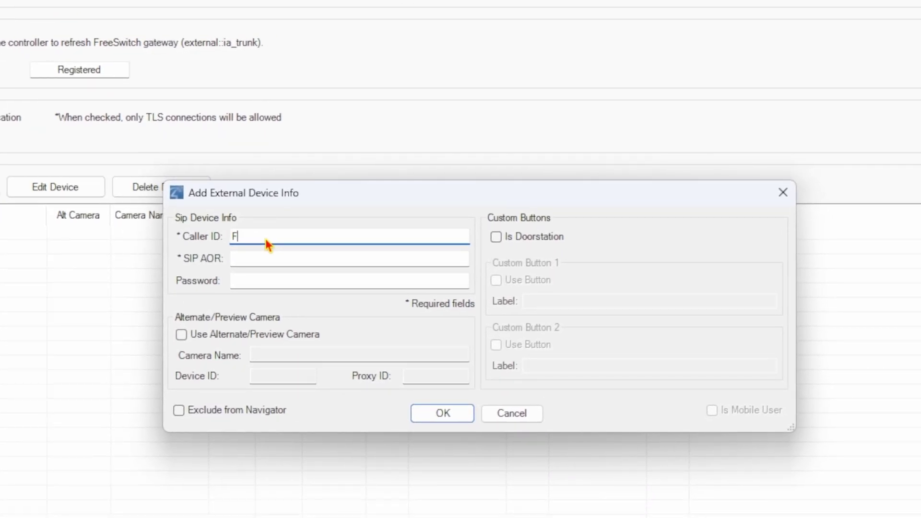
pyautogui.press('BackSpace')
pyautogui.write('Lobby')
pyautogui.click(263, 259)
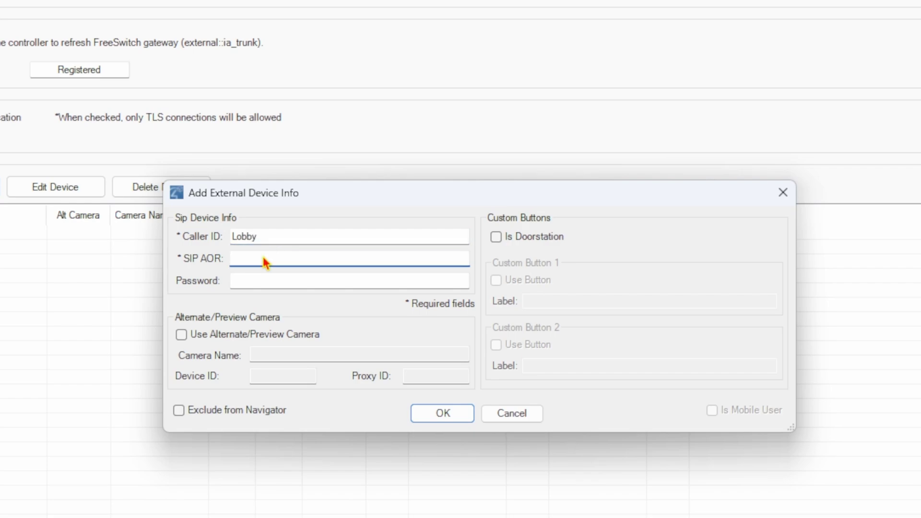
pyautogui.write('174')
pyautogui.write('@192.168.1.102')
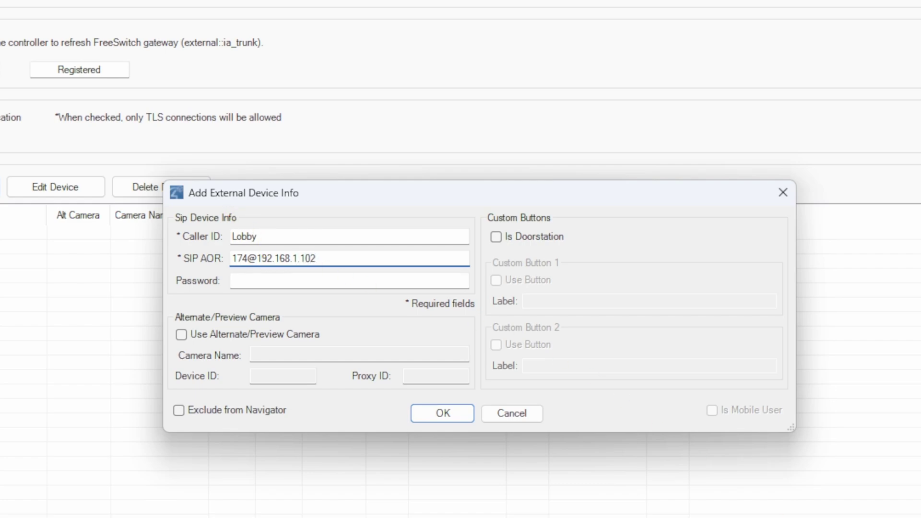
pyautogui.click(284, 284)
# Enter the device password and choose Camera as the alternate preview camera.
pyautogui.click(287, 287)
pyautogui.write('174')
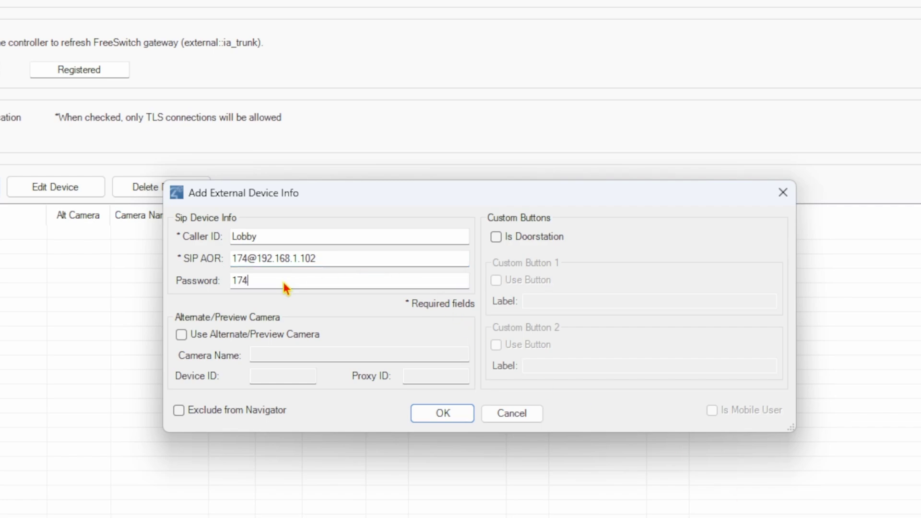
pyautogui.click(182, 335)
pyautogui.click(499, 287)
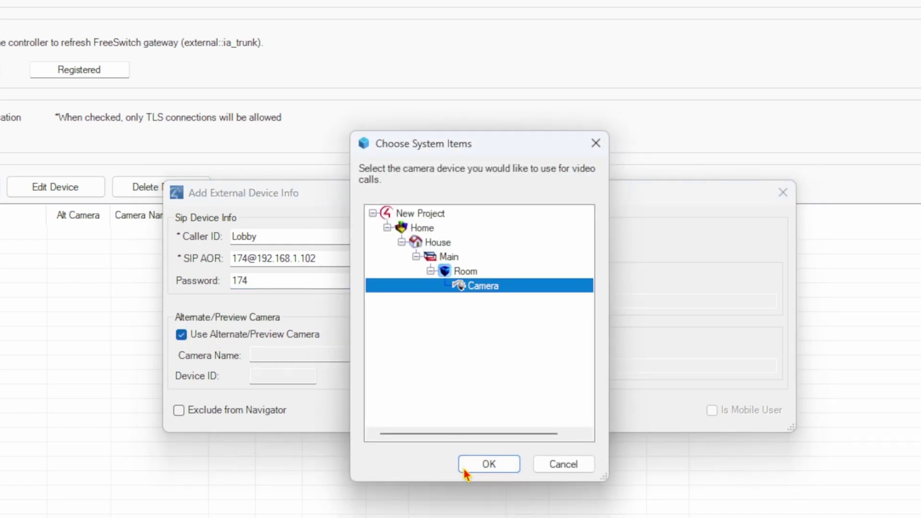
pyautogui.click(488, 464)
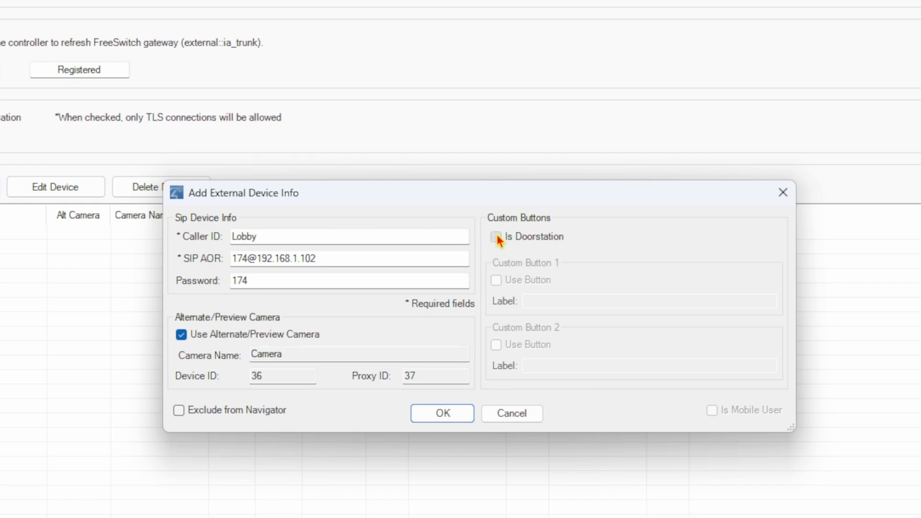
# Mark Lobby as a doorstation with Custom Button 1 labelled 'Door Release', and confirm.
pyautogui.click(496, 237)
pyautogui.click(496, 280)
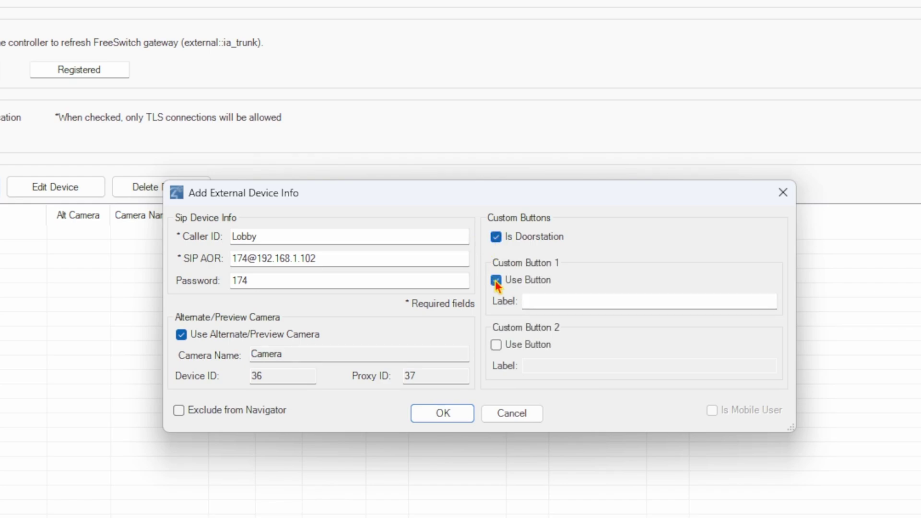
pyautogui.click(555, 306)
pyautogui.write('Door ')
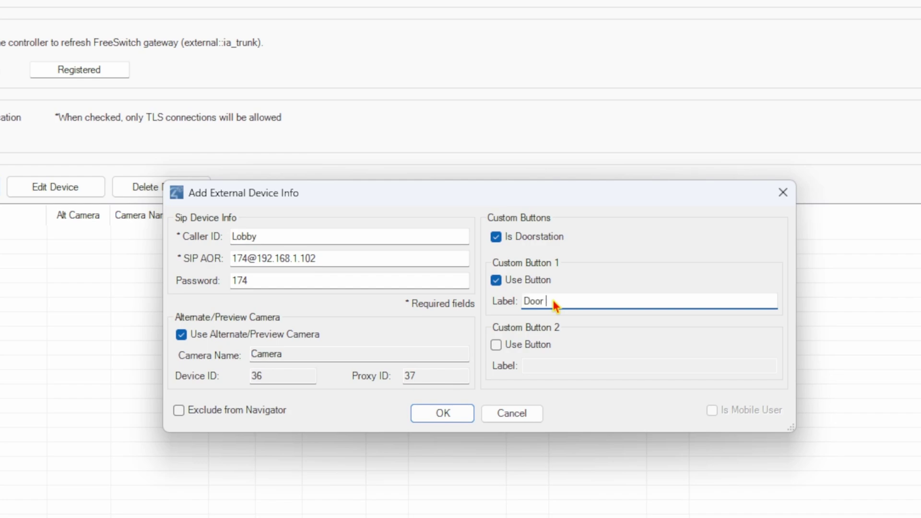
pyautogui.write('Release')
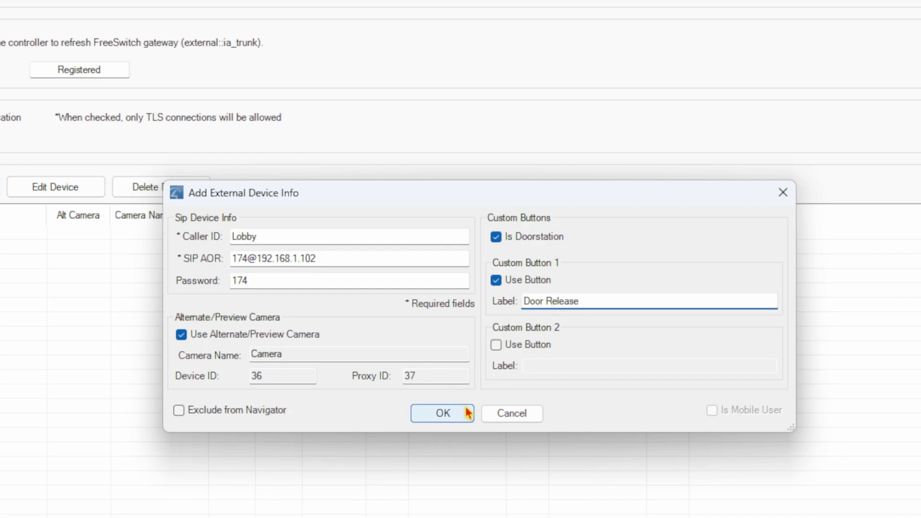
pyautogui.click(454, 419)
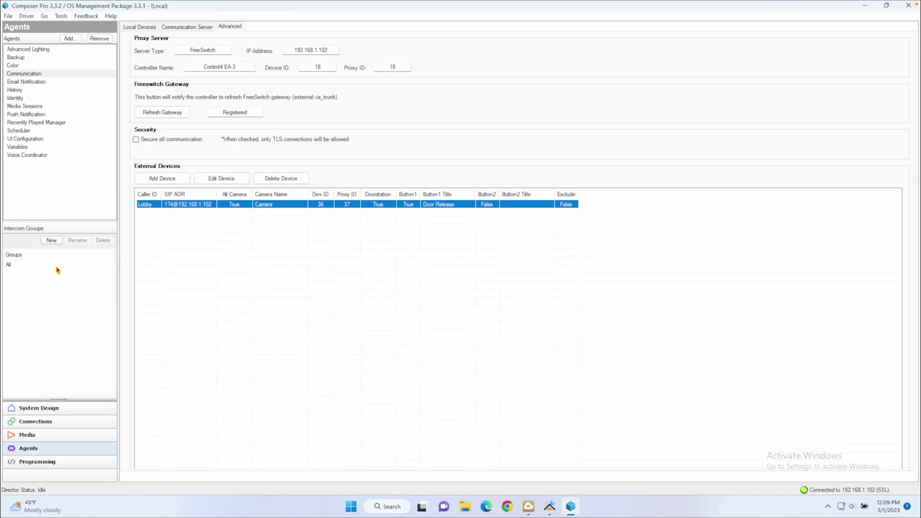
# In System Design, add the DriverCentral Cloud driver and set its project token.
pyautogui.click(68, 408)
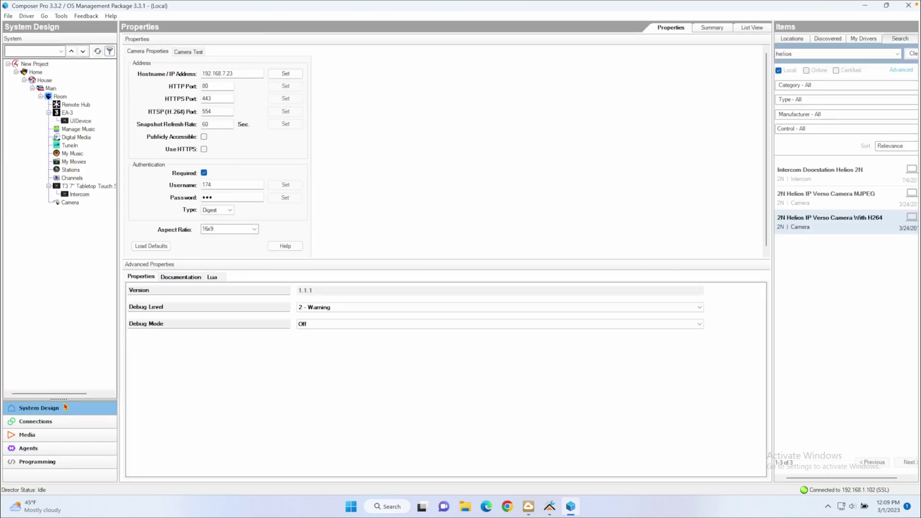
pyautogui.doubleClick(809, 57)
pyautogui.write('cloud')
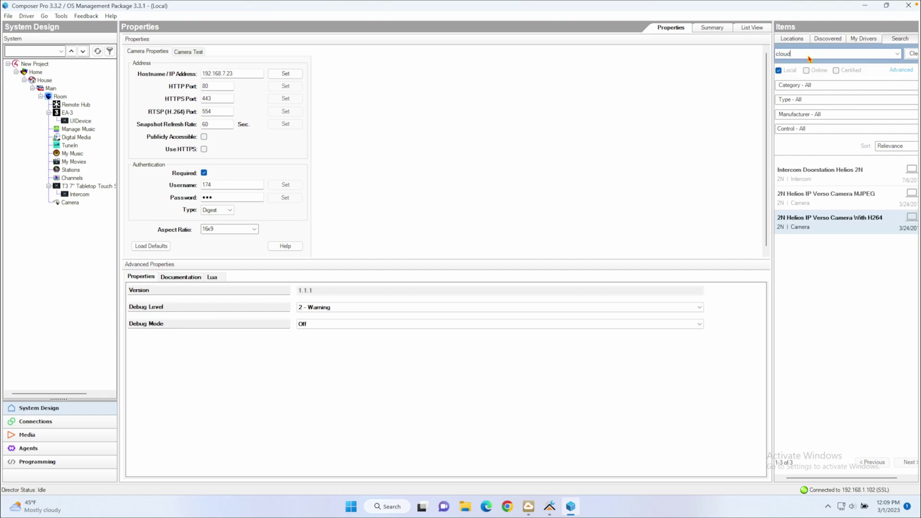
pyautogui.doubleClick(838, 180)
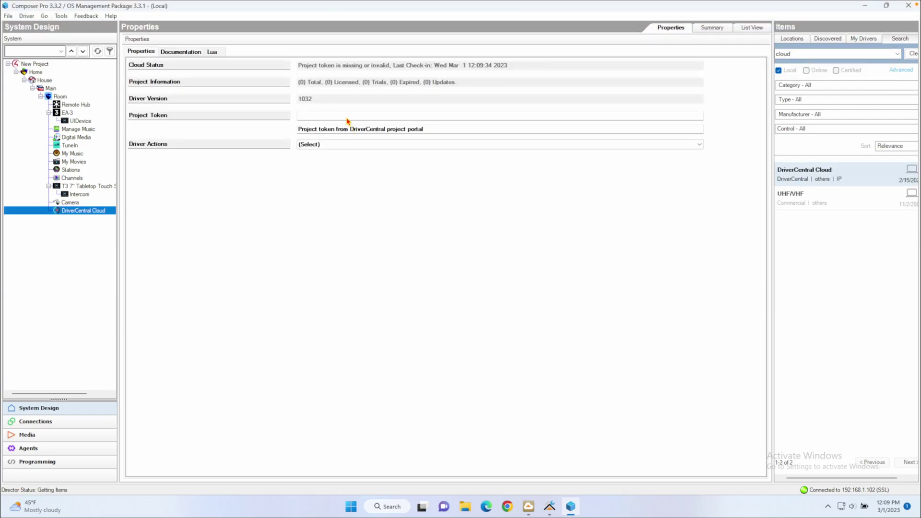
pyautogui.click(348, 118)
pyautogui.hotkey('ctrl', 'v')
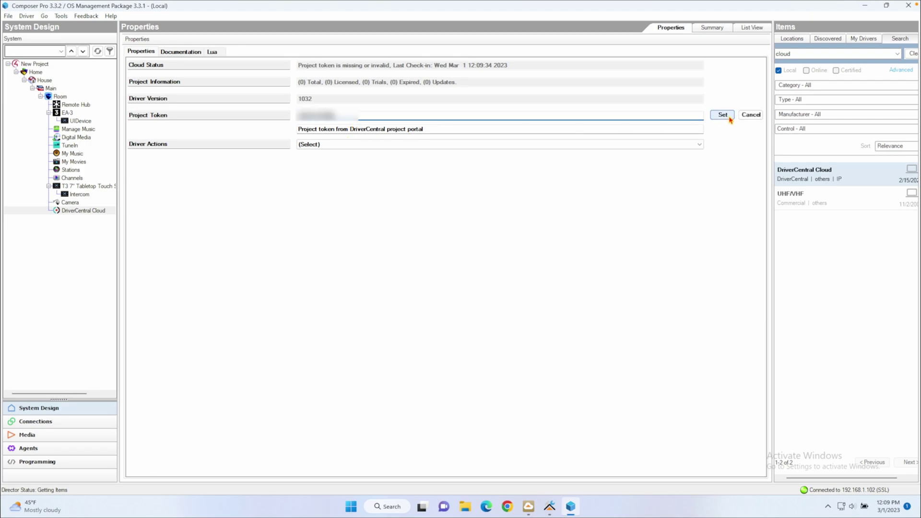
pyautogui.click(723, 116)
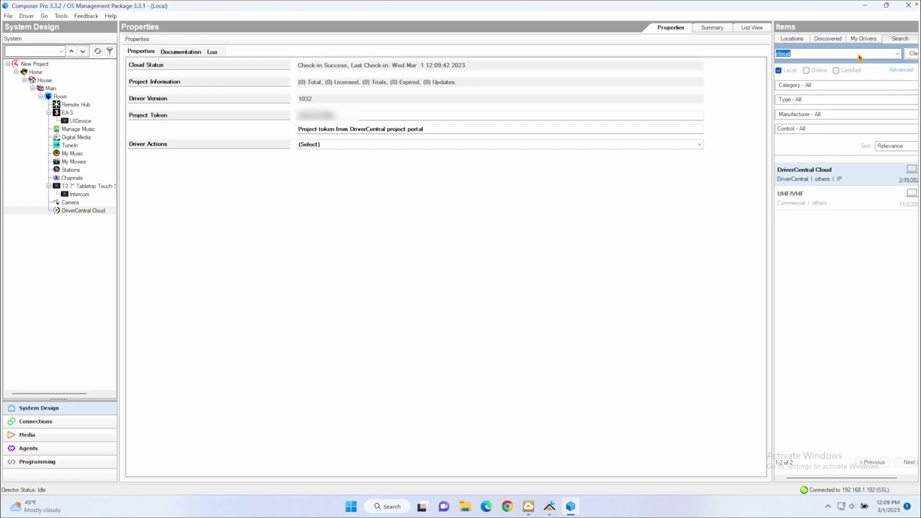
# Add the Generic TCP Command driver to the Room and view its properties.
pyautogui.write('generic')
pyautogui.press('Return')
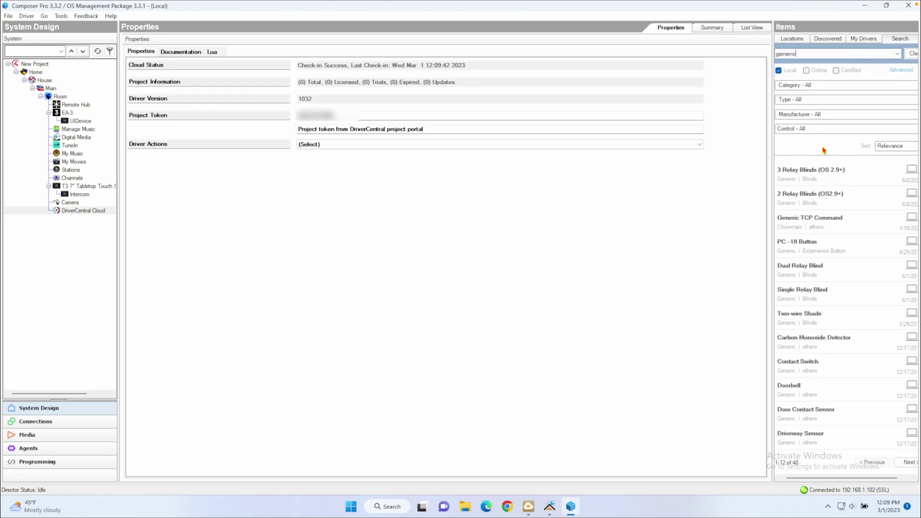
pyautogui.doubleClick(825, 222)
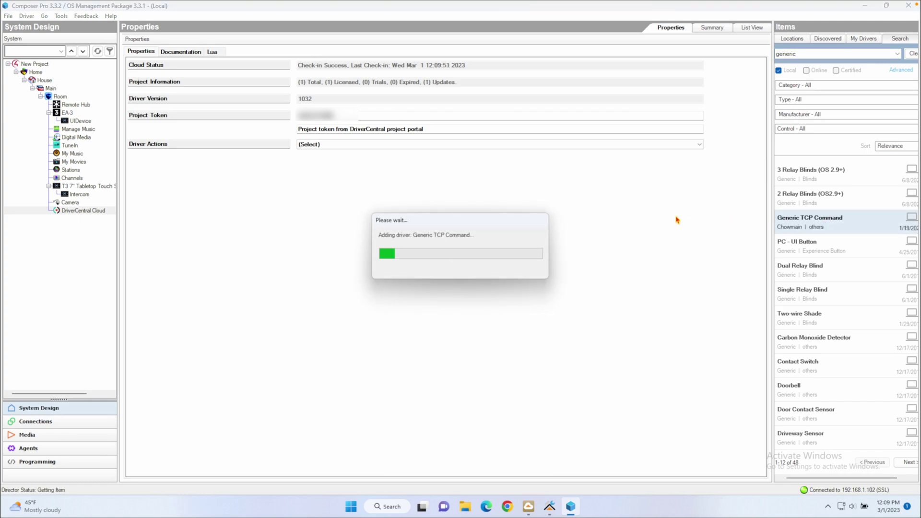
pyautogui.click(91, 220)
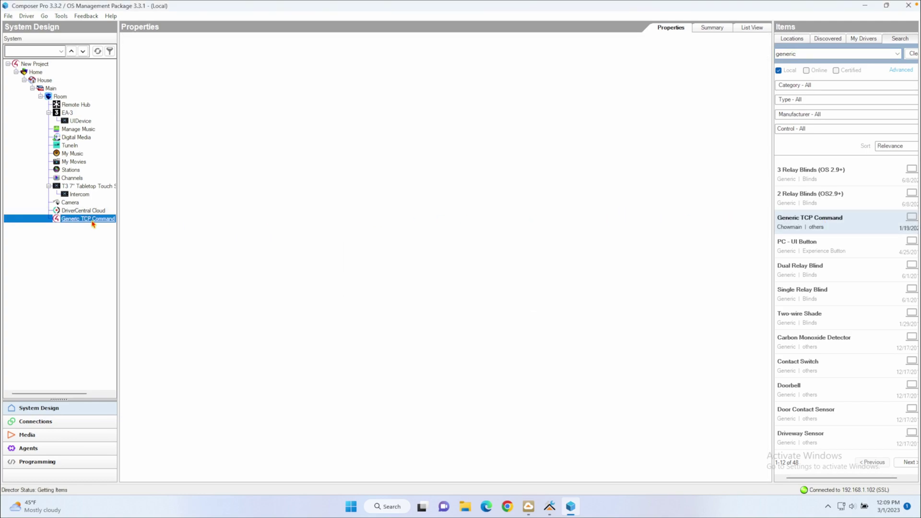
# In Programming, select the Communication agent's Lobby Door Release Pressed event.
pyautogui.click(70, 465)
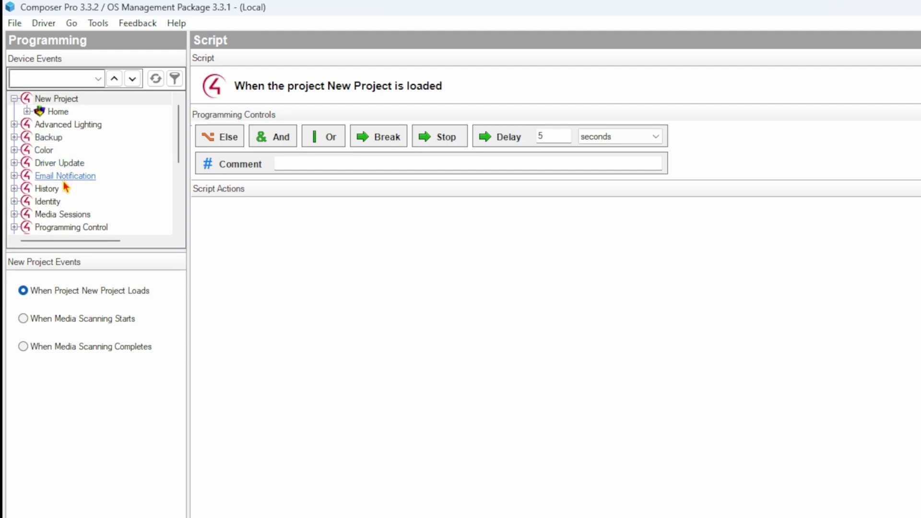
pyautogui.scroll(-3, 81, 175)
pyautogui.scroll(-1, 86, 192)
pyautogui.click(76, 227)
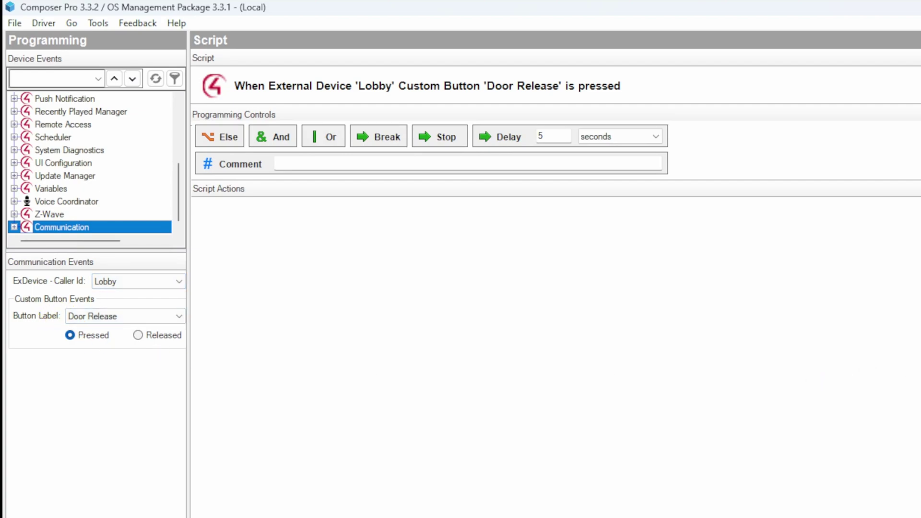
pyautogui.scroll(-3, 907, 192)
pyautogui.scroll(5, 716, 186)
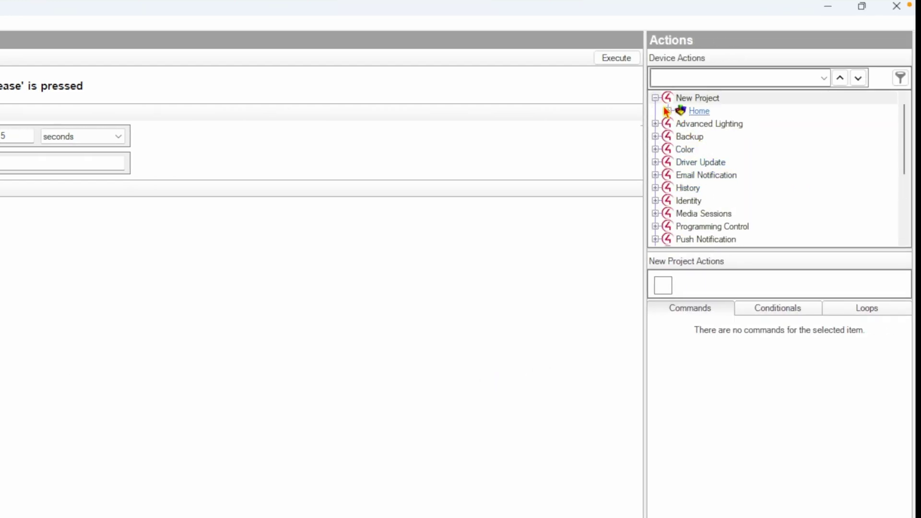
# Under Room actions, choose the Generic TCP Command driver's Send HTTP POST command.
pyautogui.click(668, 111)
pyautogui.click(681, 124)
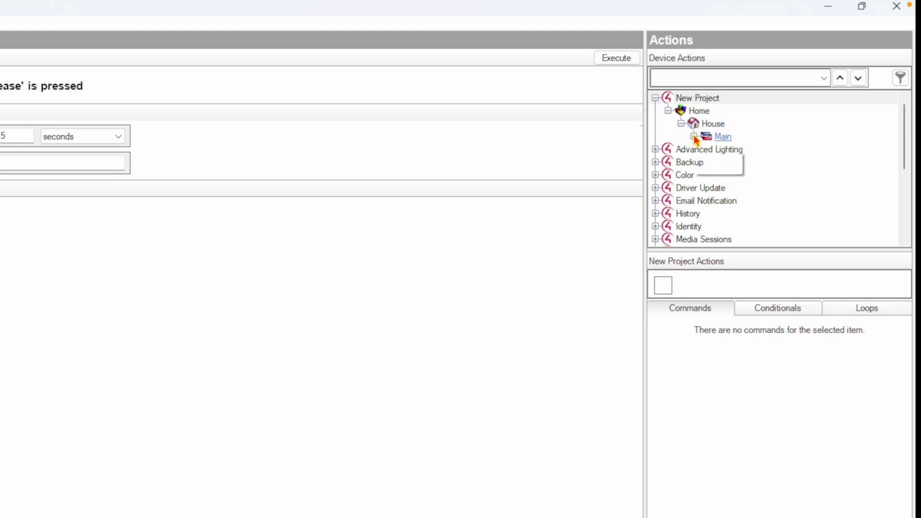
pyautogui.click(694, 136)
pyautogui.click(706, 149)
pyautogui.scroll(-3, 751, 191)
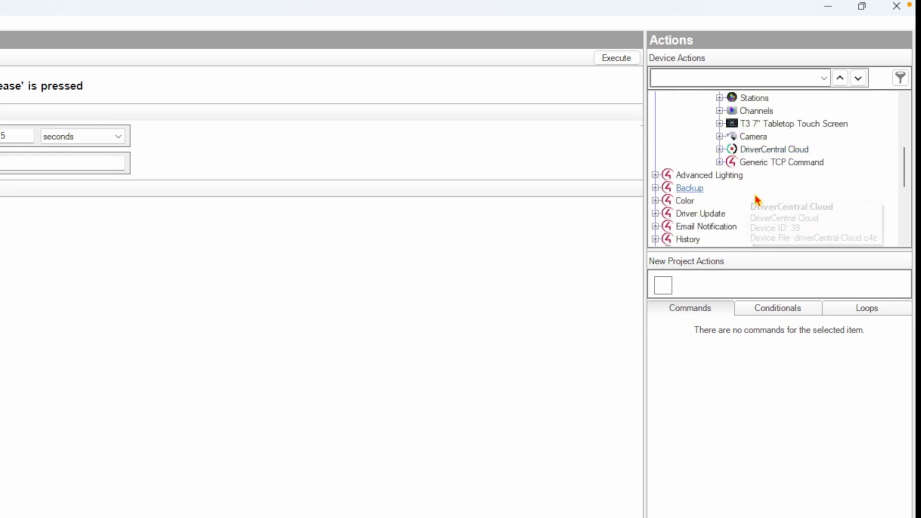
pyautogui.click(768, 162)
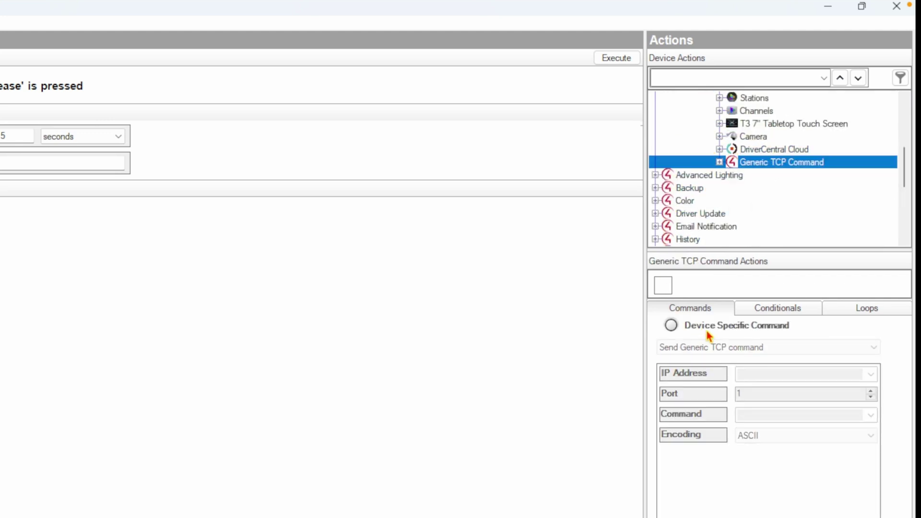
pyautogui.click(670, 326)
pyautogui.click(715, 347)
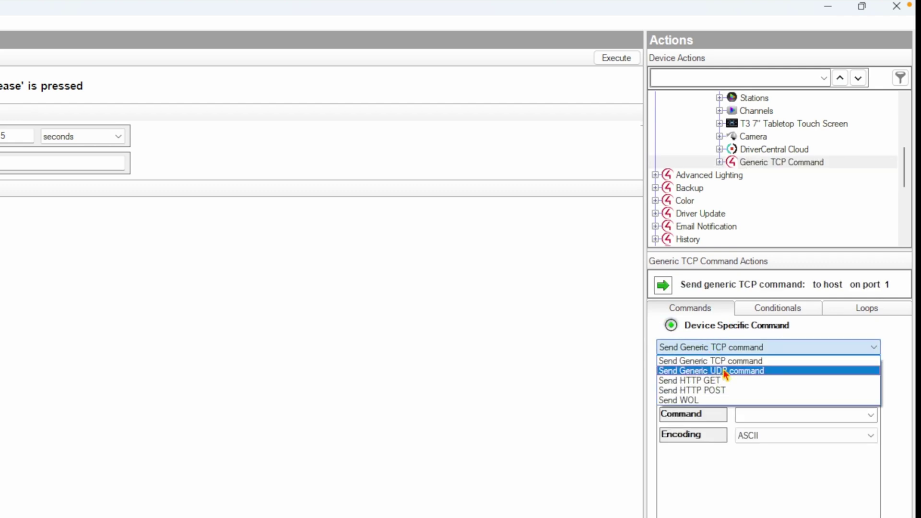
pyautogui.click(722, 390)
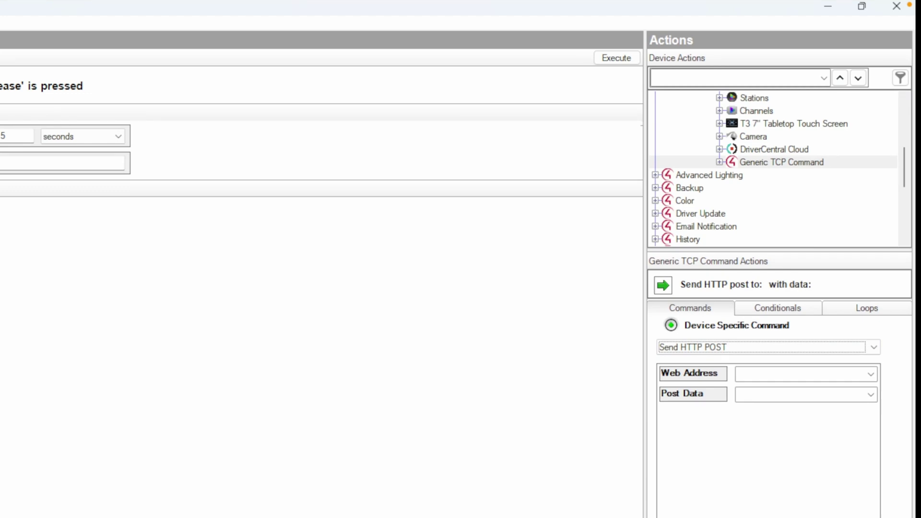
pyautogui.click(752, 379)
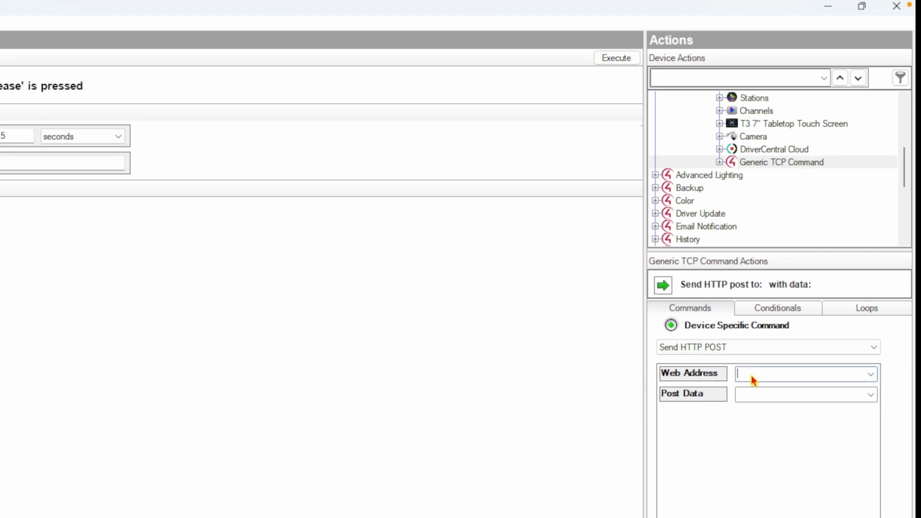
pyautogui.write('http://192.168.7.23/api/switch/ctrl?switch=1&action=trigger')
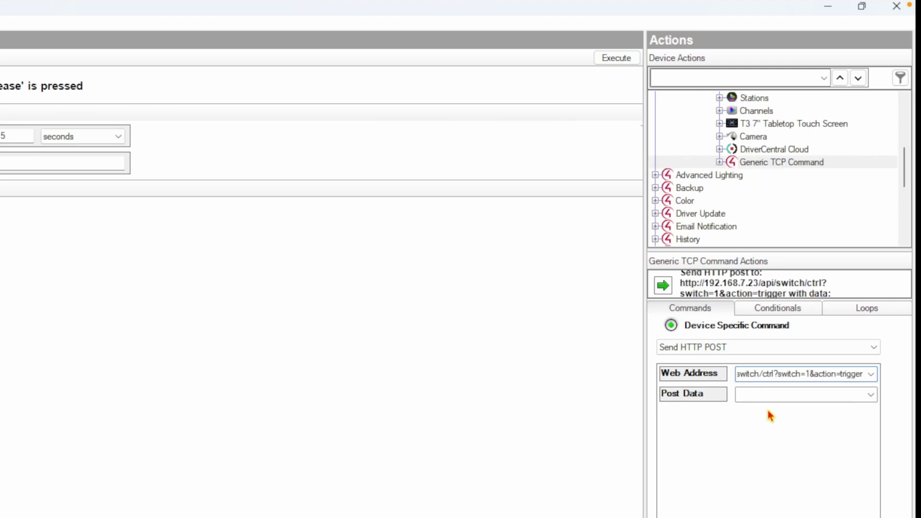
pyautogui.hotkey('ctrl', 'a')
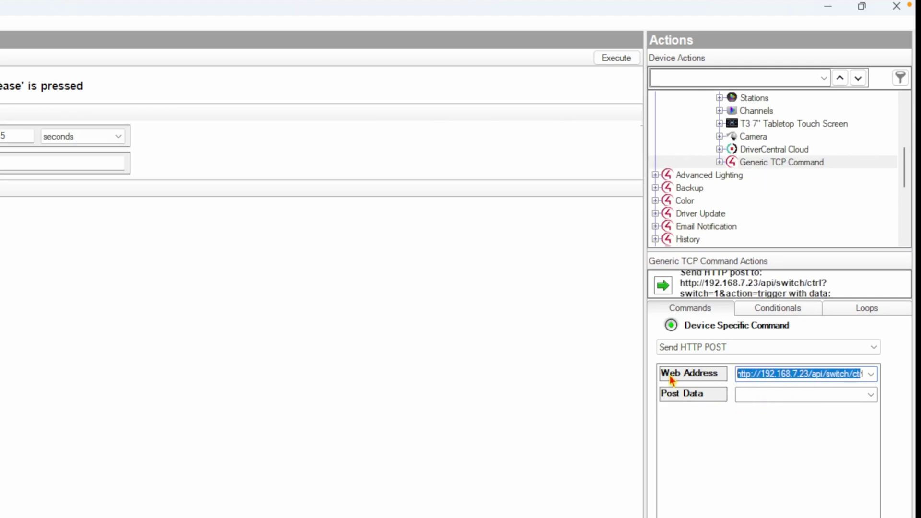
pyautogui.click(809, 376)
pyautogui.moveTo(773, 376); pyautogui.dragTo(808, 376)
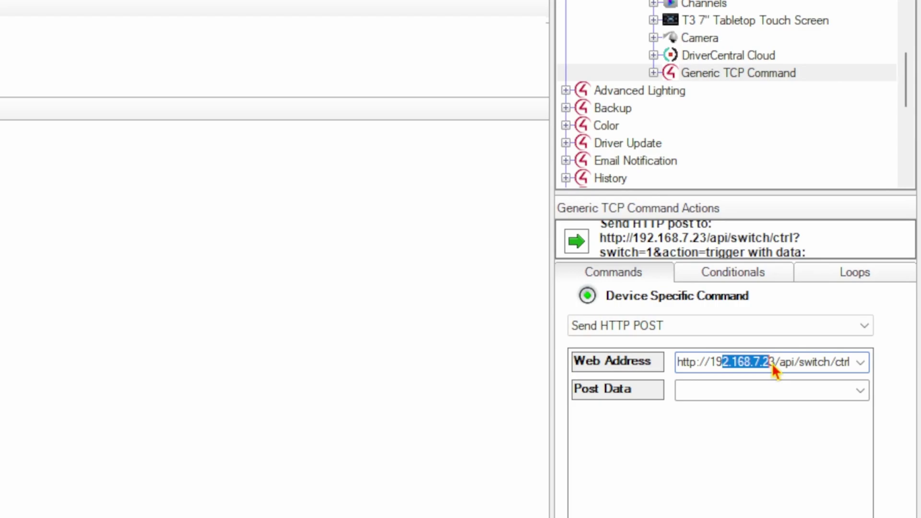
pyautogui.press('End')
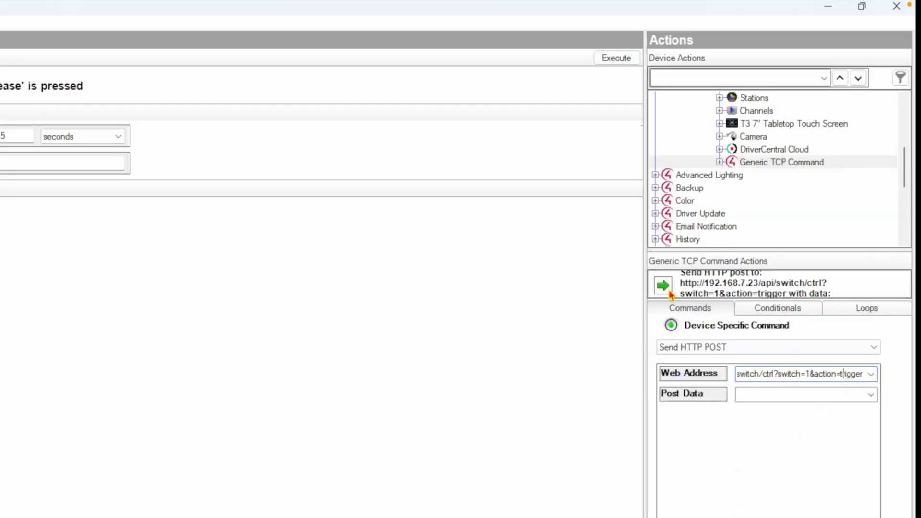
pyautogui.click(663, 286)
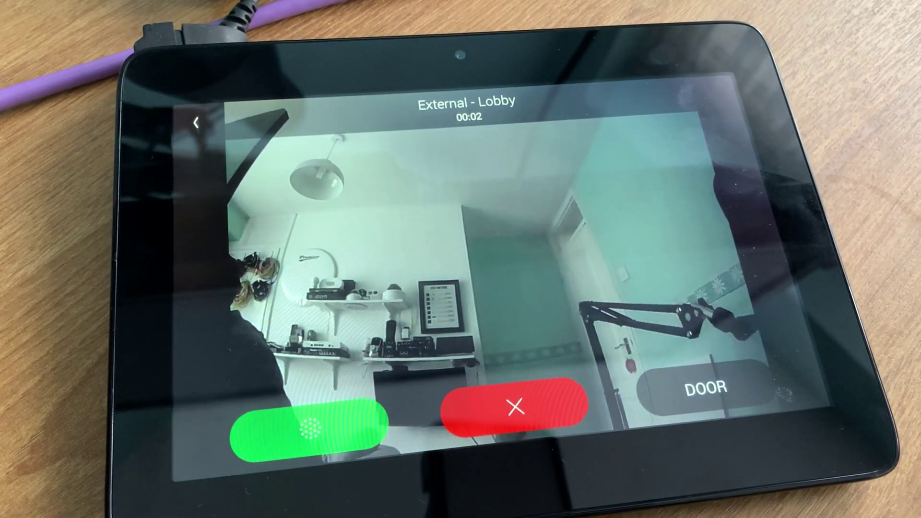
# Answer the incoming External - Lobby call on the touch panel.
pyautogui.click(309, 430)
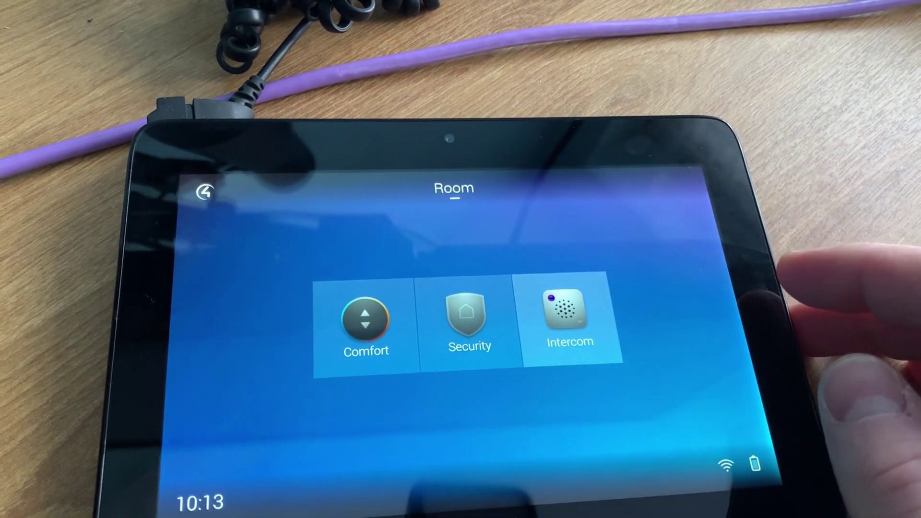
# Open the Intercom tile from the touch panel's Room home screen.
pyautogui.click(566, 316)
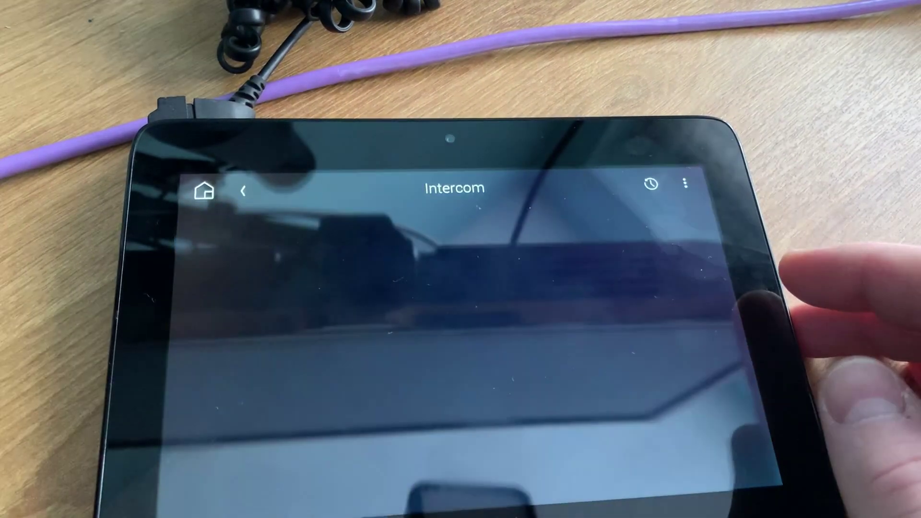